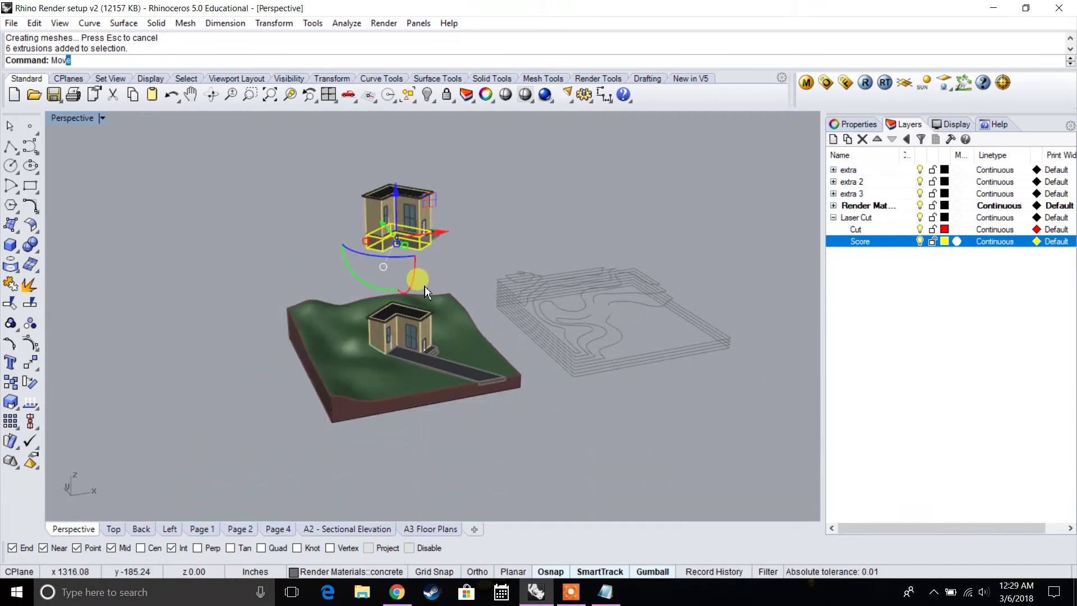
# Move the six foundation wall extrusions from the terrain's corner to the contour stack's matching corner and raise them above the contours.
pyautogui.press('Return')
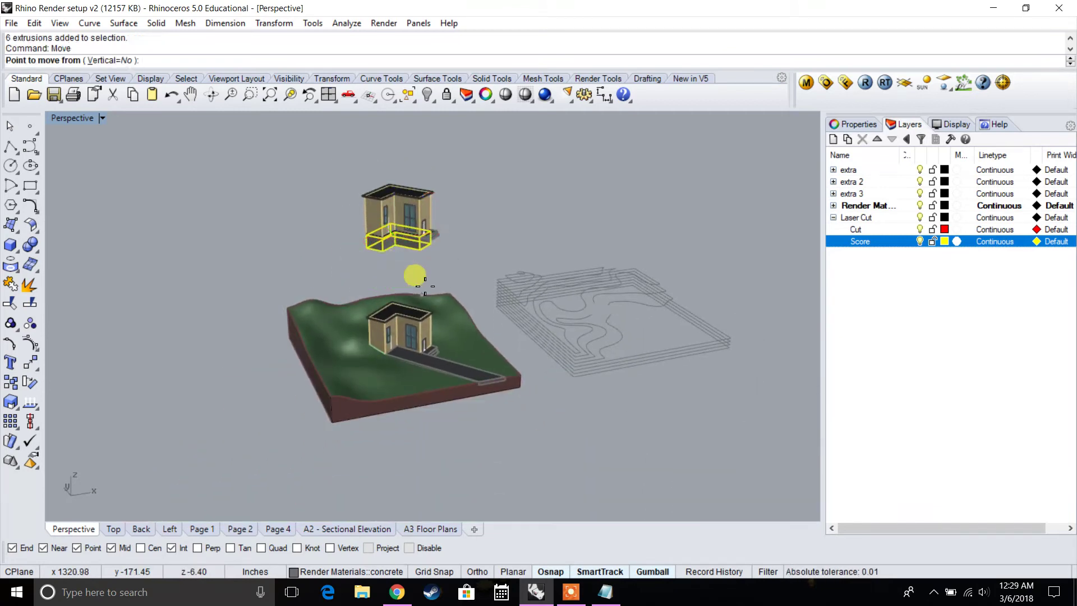
pyautogui.click(333, 422)
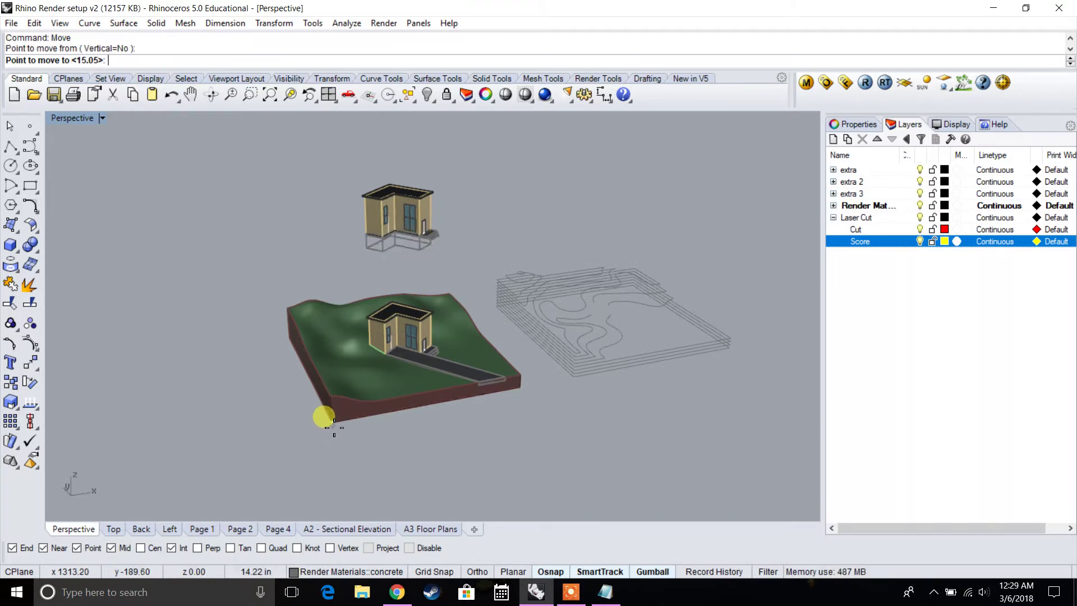
pyautogui.click(575, 384)
pyautogui.moveTo(683, 228); pyautogui.dragTo(561, 181)
pyautogui.moveTo(623, 167); pyautogui.dragTo(600, 191)
pyautogui.press('Escape')
# Trace the top outline of the L-shaped foundation walls above the contour stack with a closed polyline.
pyautogui.moveTo(393, 323); pyautogui.dragTo(314, 387, button='right')
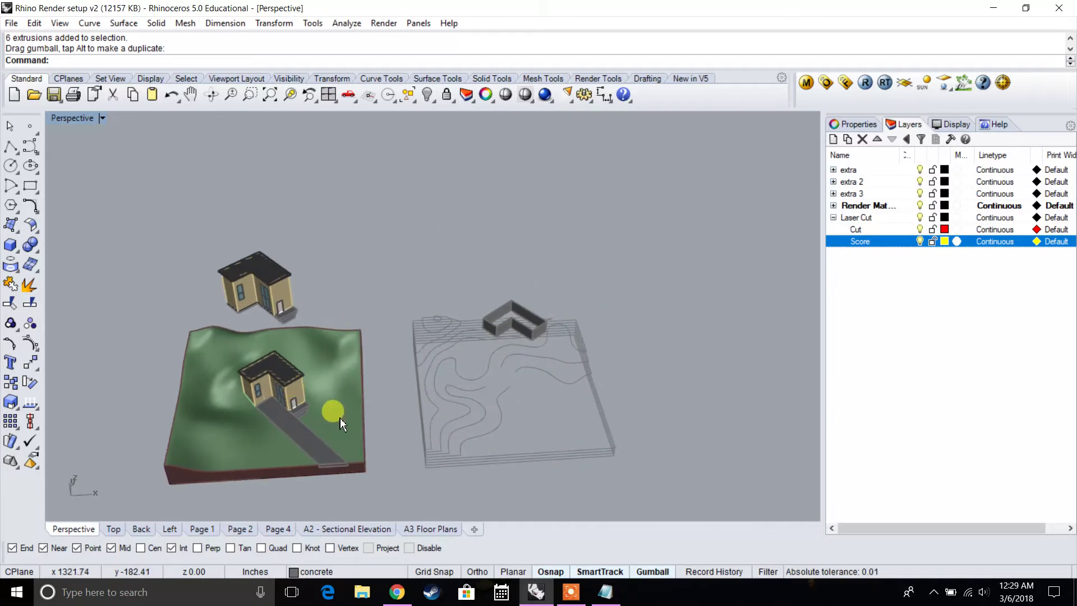
pyautogui.scroll(2, 488, 409)
pyautogui.moveTo(496, 410); pyautogui.dragTo(432, 362, button='right')
pyautogui.scroll(2, 497, 275)
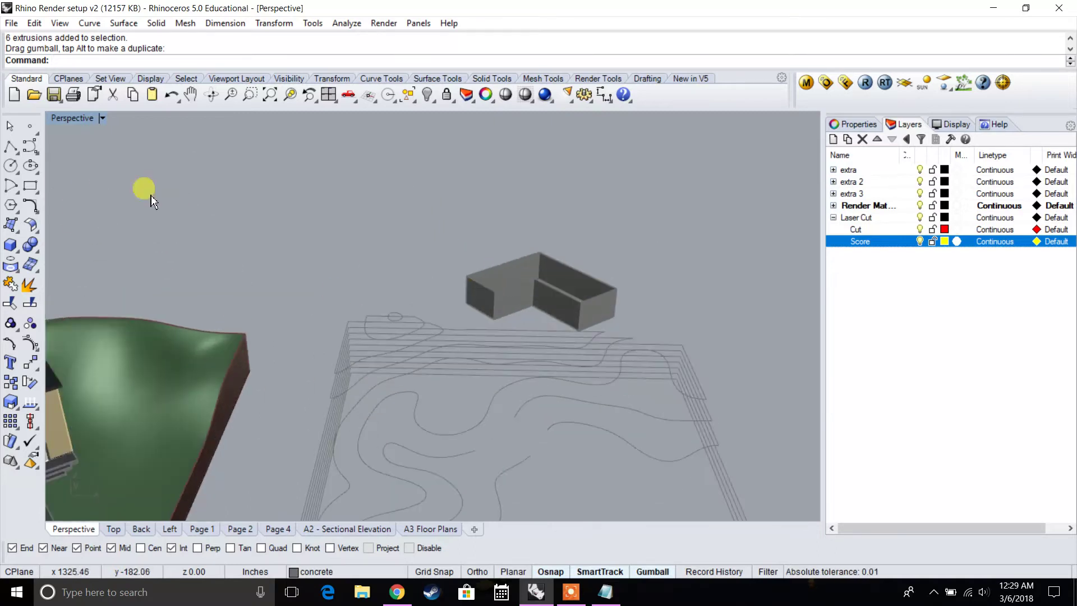
pyautogui.click(10, 146)
pyautogui.click(465, 278)
pyautogui.click(538, 252)
pyautogui.click(617, 289)
pyautogui.moveTo(623, 292); pyautogui.dragTo(592, 284, button='right')
pyautogui.click(592, 275)
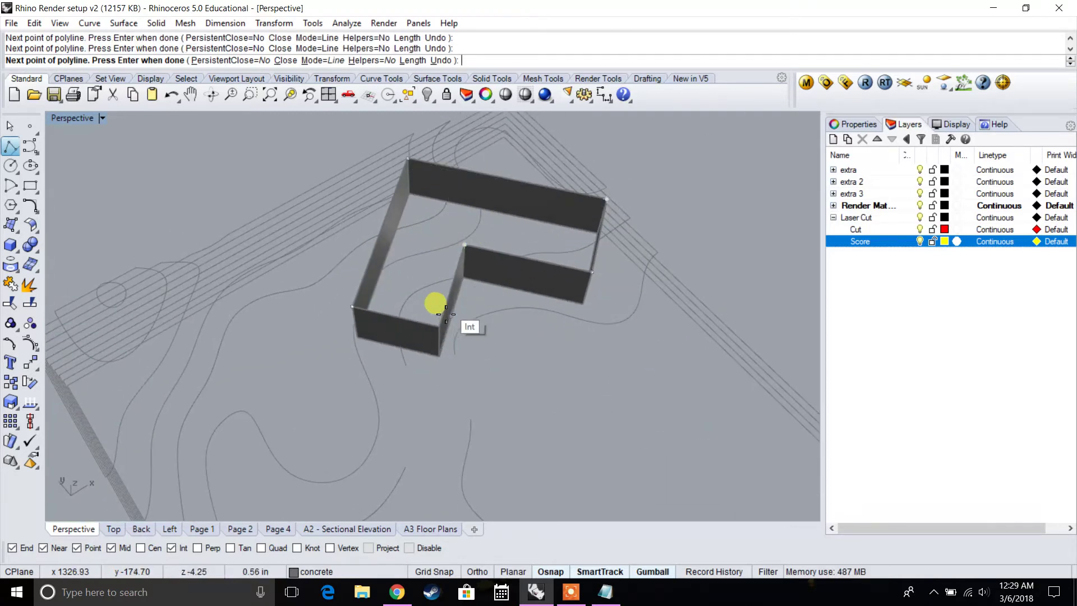
pyautogui.moveTo(436, 325); pyautogui.dragTo(343, 272, button='right')
pyautogui.rightClick(372, 288)
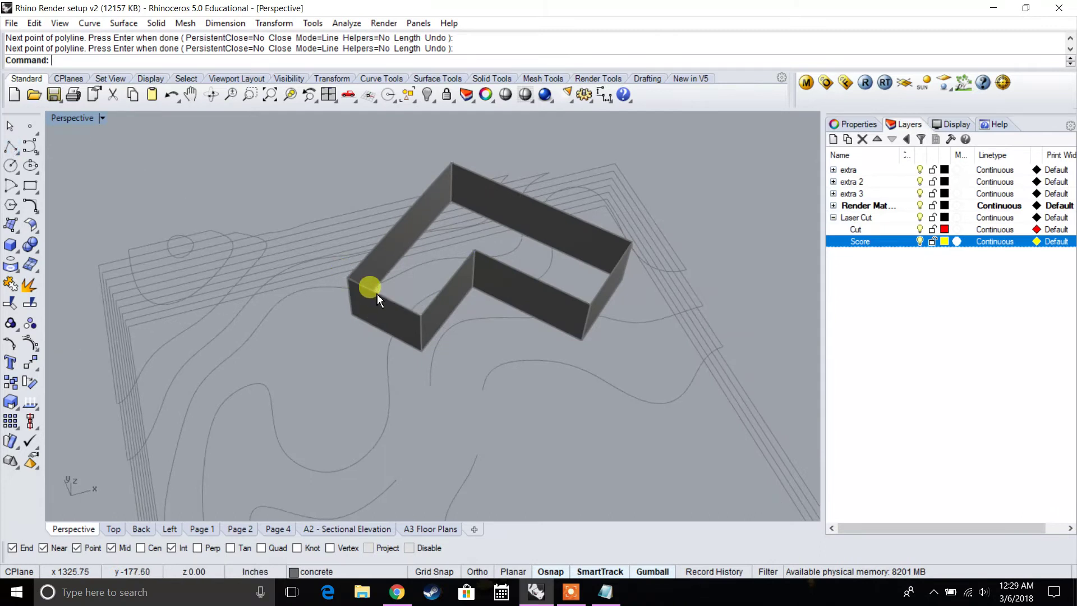
# Delete the foundation wall extrusions above the contour stack, keeping only their traced outline.
pyautogui.scroll(-8, 408, 327)
pyautogui.moveTo(408, 327); pyautogui.dragTo(431, 274, button='right')
pyautogui.moveTo(583, 343); pyautogui.dragTo(593, 345, button='right')
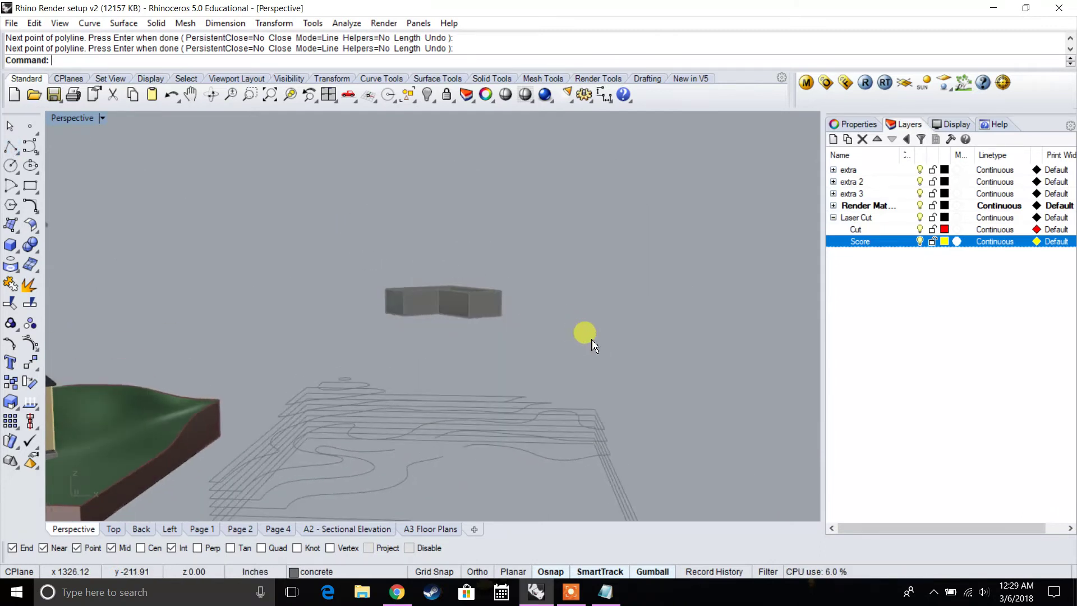
pyautogui.moveTo(386, 315); pyautogui.dragTo(400, 318)
pyautogui.press('Delete')
pyautogui.moveTo(444, 319); pyautogui.dragTo(492, 277, button='right')
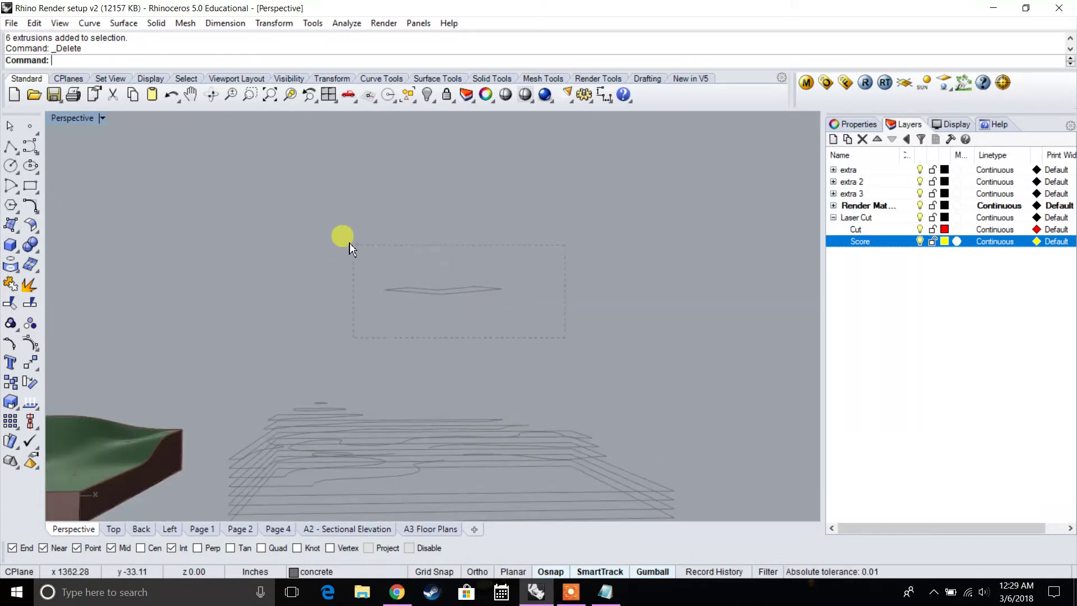
# Delete the duplicate house floating above the terrain model.
pyautogui.moveTo(349, 244); pyautogui.dragTo(345, 240)
pyautogui.press('Return')
pyautogui.moveTo(344, 238); pyautogui.dragTo(328, 360, button='right')
pyautogui.scroll(5, 328, 360)
pyautogui.click(328, 360)
pyautogui.press('Escape')
pyautogui.moveTo(345, 213); pyautogui.dragTo(175, 115)
pyautogui.press('Delete')
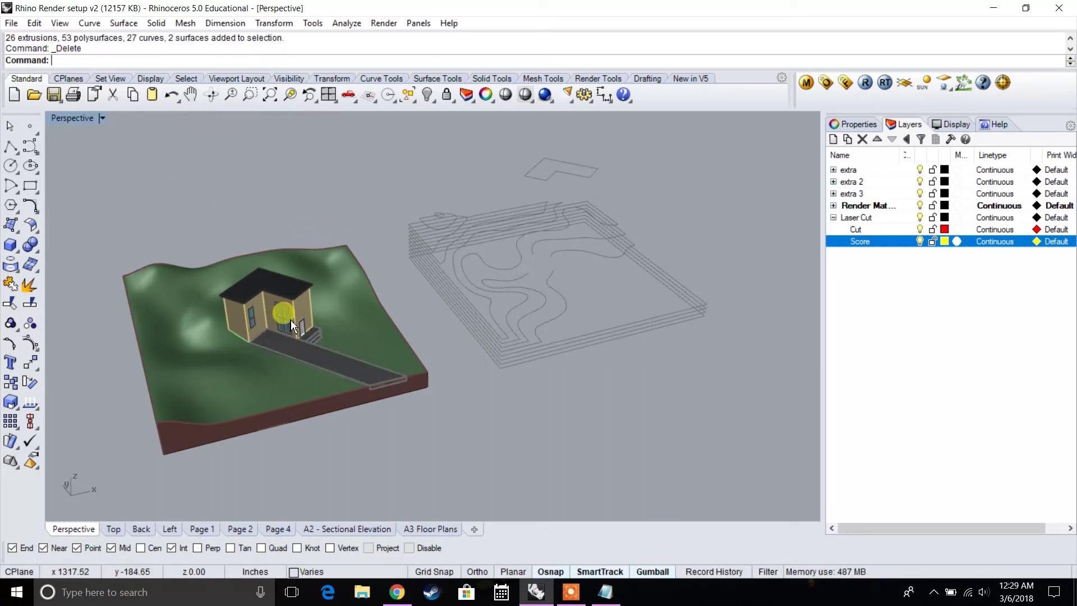
# Copy the driveway slab straight up above the terrain and trace its top outline with a closed polyline.
pyautogui.click(292, 351)
pyautogui.moveTo(326, 333); pyautogui.dragTo(364, 218)
pyautogui.click(10, 146)
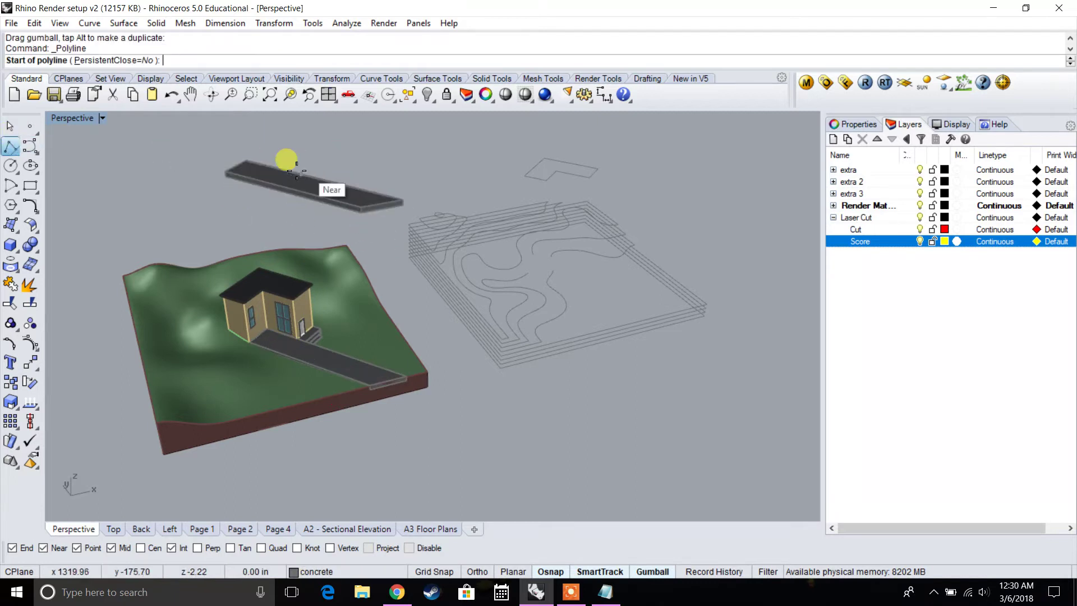
pyautogui.click(224, 170)
pyautogui.click(251, 157)
pyautogui.scroll(4, 381, 179)
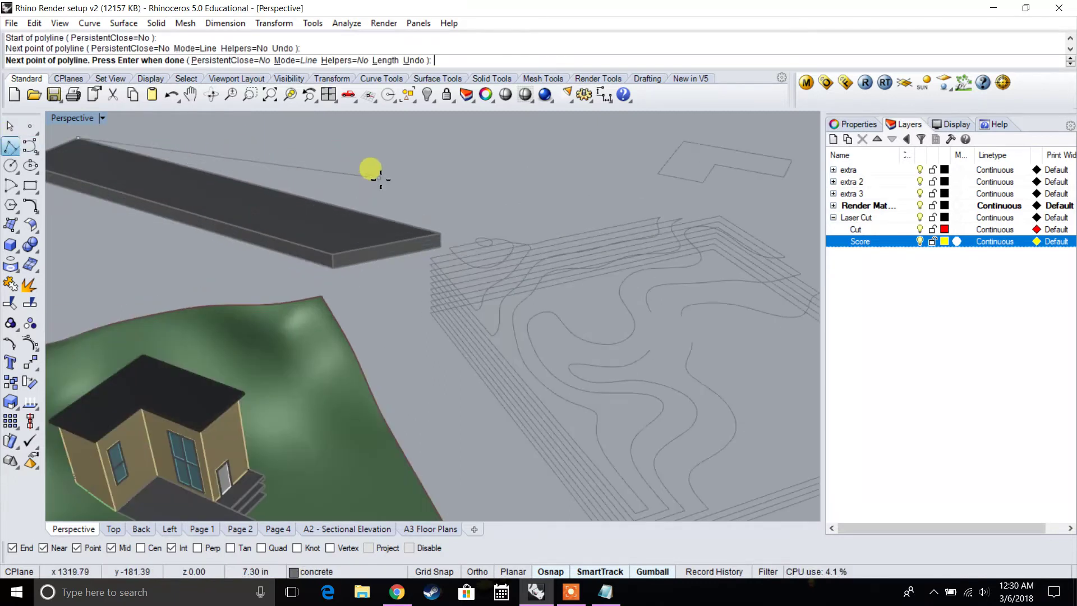
pyautogui.click(451, 230)
pyautogui.click(335, 252)
pyautogui.keyDown('shift'); pyautogui.moveTo(336, 252); pyautogui.dragTo(466, 264, button='right'); pyautogui.keyUp('shift')
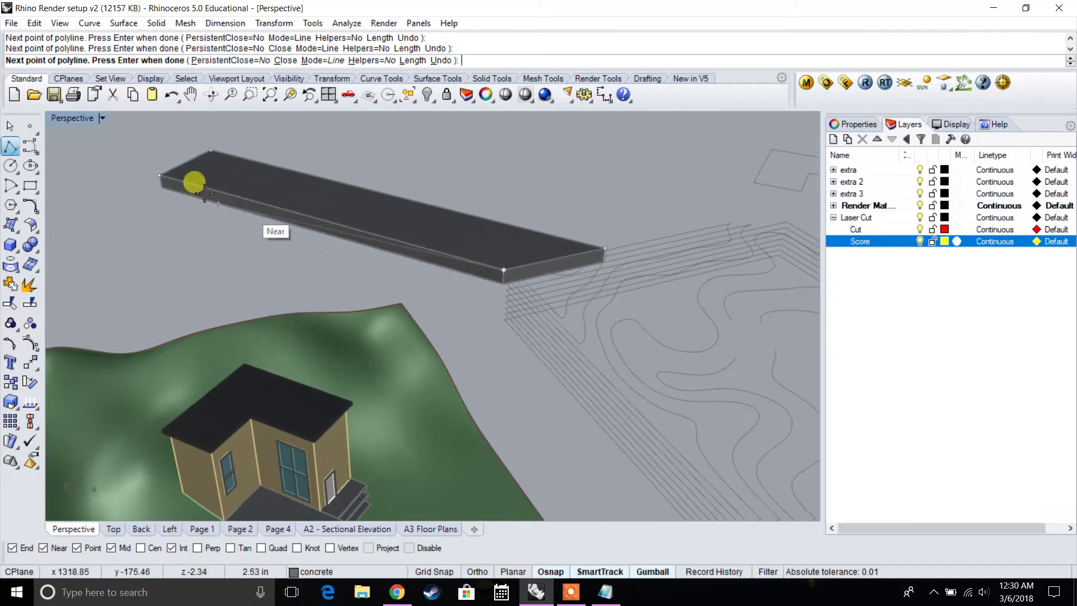
pyautogui.click(160, 171)
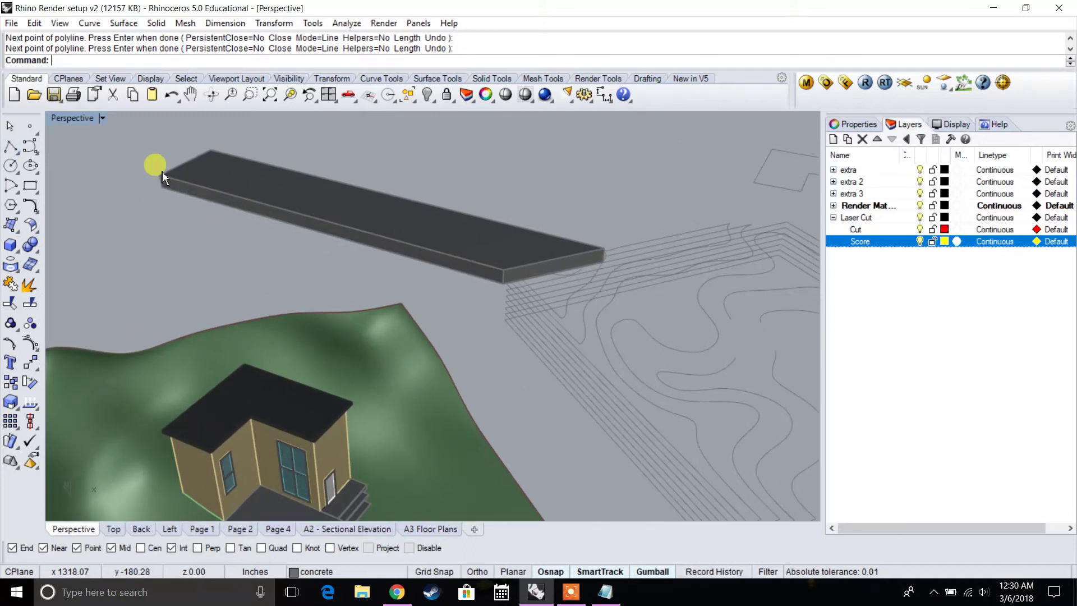
# Move the driveway outline from the terrain's lower corner to the contour stack's matching corner and delete the raised driveway slab.
pyautogui.click(321, 213)
pyautogui.write('Move')
pyautogui.press('Return')
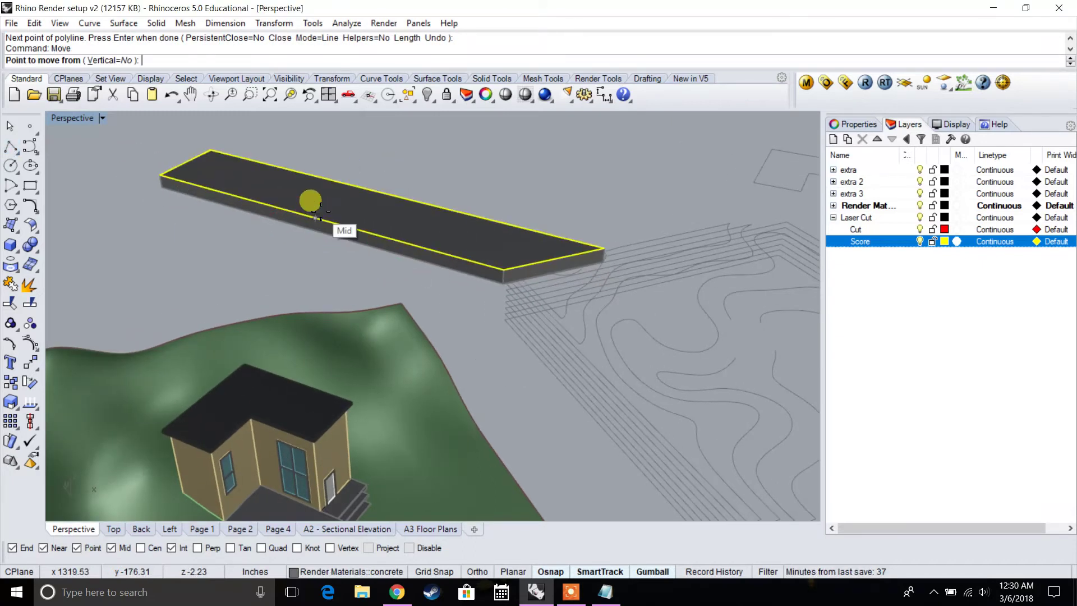
pyautogui.scroll(-5, 331, 263)
pyautogui.scroll(6, 311, 255)
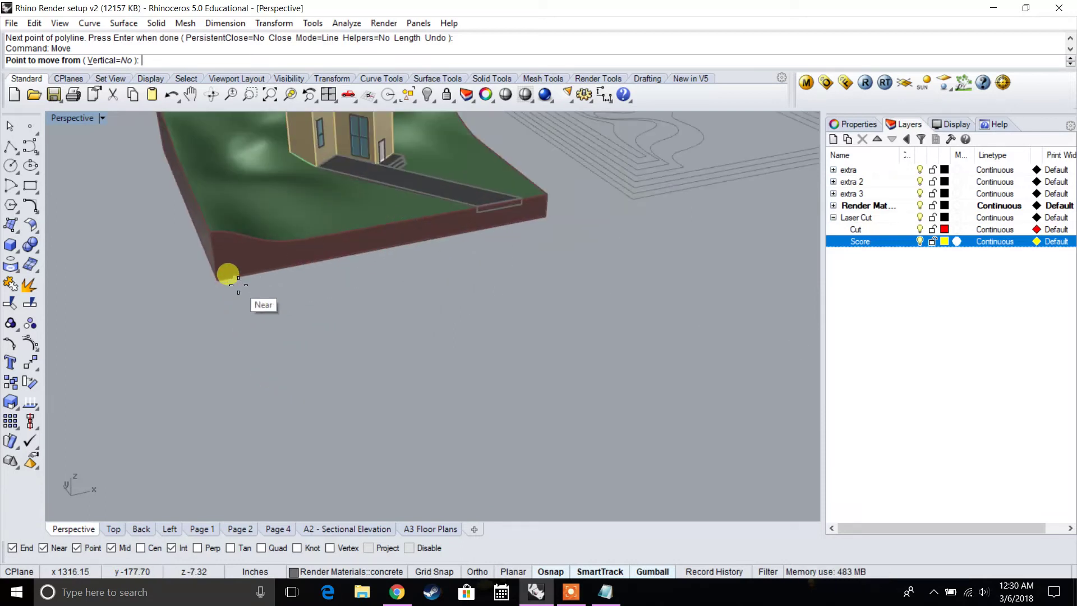
pyautogui.click(223, 288)
pyautogui.scroll(-3, 227, 289)
pyautogui.click(393, 265)
pyautogui.moveTo(387, 265); pyautogui.dragTo(470, 312, button='right')
pyautogui.press('Delete')
# Duplicate the contour stack with its building and driveway outlines and place the copy beside the original along X.
pyautogui.moveTo(588, 395); pyautogui.dragTo(298, 161)
pyautogui.hotkey('ctrl', 'c')
pyautogui.hotkey('ctrl', 'v')
pyautogui.moveTo(435, 255); pyautogui.dragTo(611, 261)
pyautogui.click(656, 325)
pyautogui.moveTo(656, 324); pyautogui.dragTo(512, 304, button='right')
pyautogui.scroll(6, 512, 305)
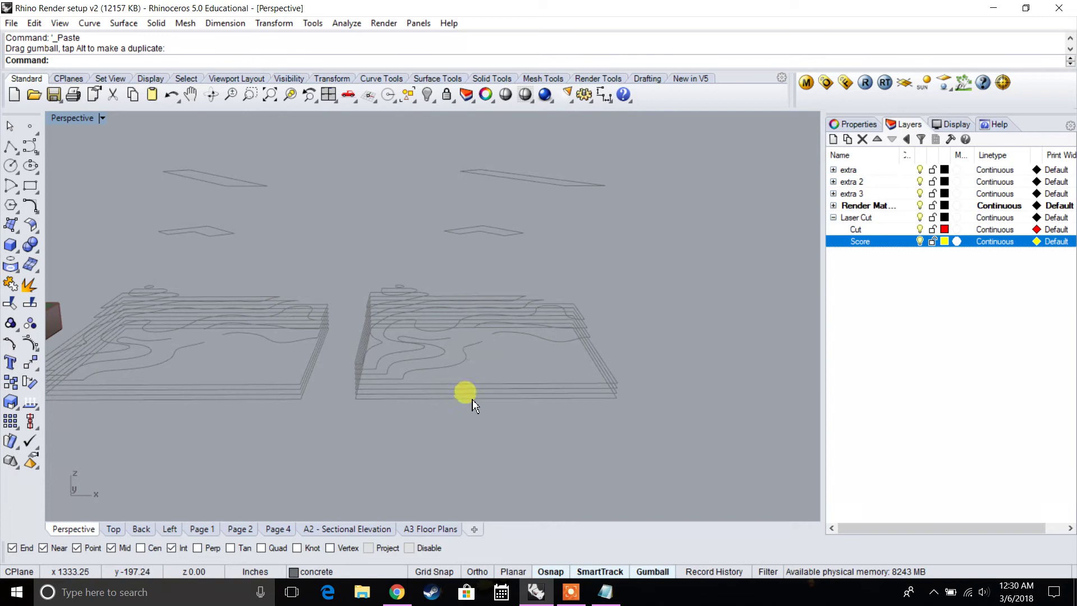
# Move the bottom rectangular layer out of the copied contour stack along X.
pyautogui.moveTo(385, 398); pyautogui.dragTo(390, 424, button='right')
pyautogui.click(390, 426)
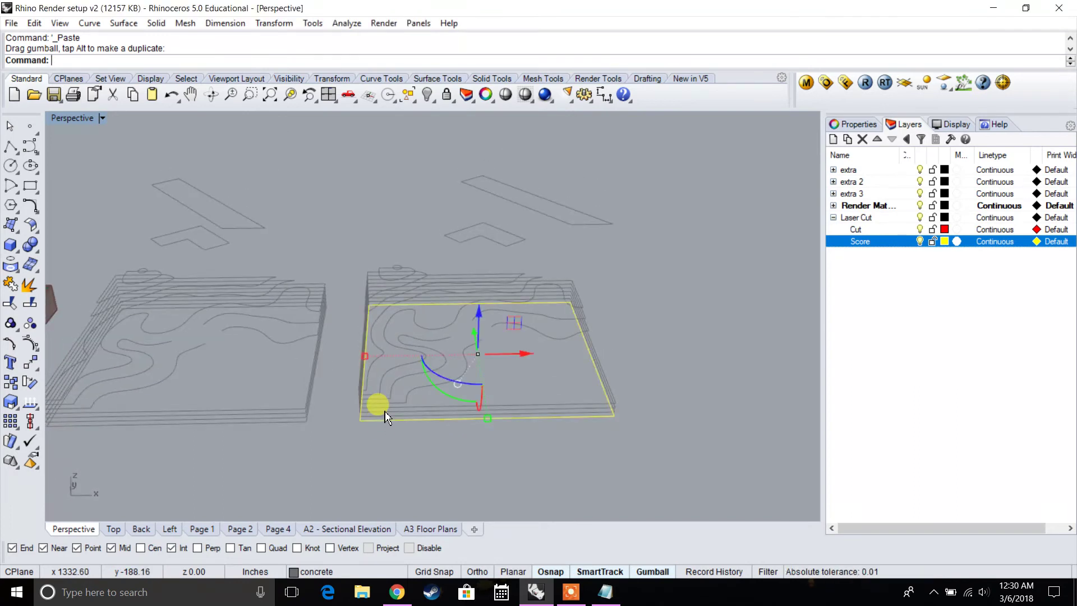
pyautogui.scroll(-6, 386, 411)
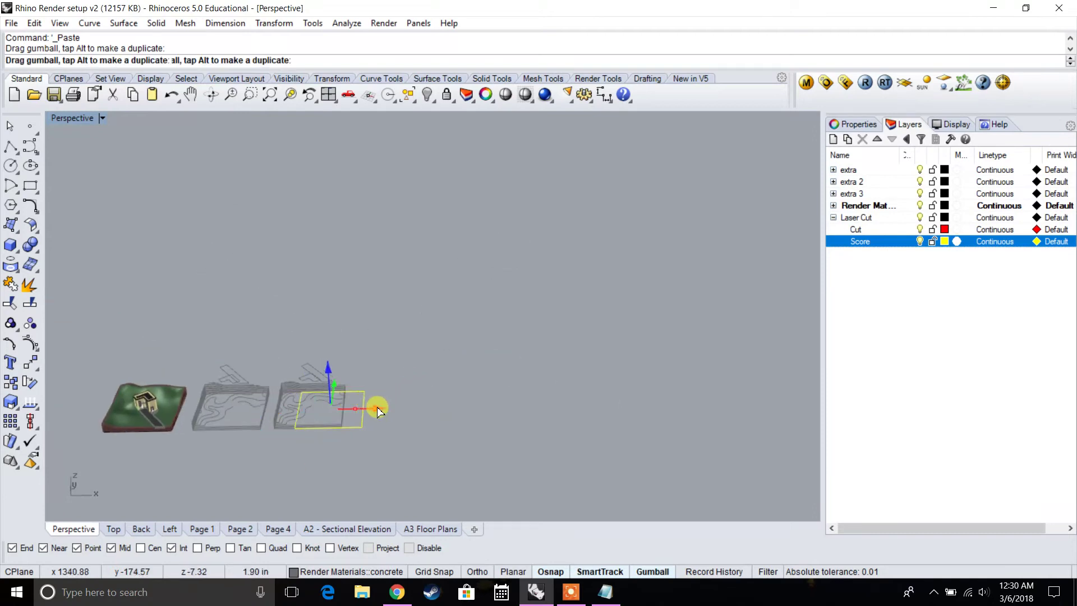
pyautogui.moveTo(421, 411); pyautogui.dragTo(423, 411)
pyautogui.click(306, 439)
pyautogui.scroll(8, 323, 433)
pyautogui.moveTo(416, 460); pyautogui.dragTo(419, 435, button='right')
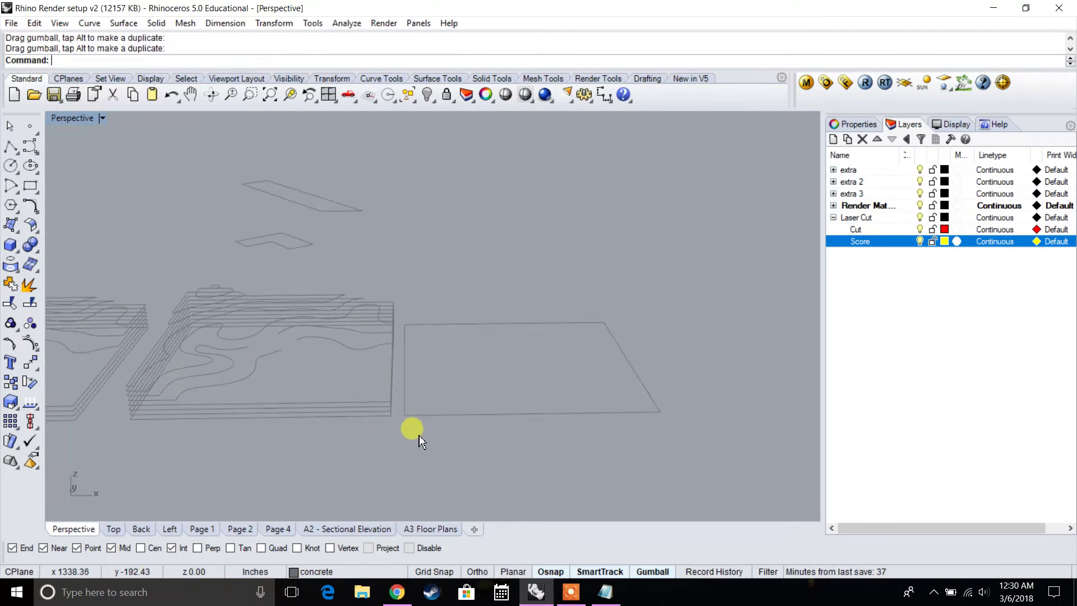
# Move the next two rectangular layers out of the copied stack so three rectangles lie in a row along X.
pyautogui.click(392, 421)
pyautogui.scroll(-5, 387, 415)
pyautogui.moveTo(429, 402); pyautogui.dragTo(479, 367)
pyautogui.scroll(10, 391, 416)
pyautogui.click(363, 397)
pyautogui.scroll(-7, 358, 397)
pyautogui.moveTo(406, 373); pyautogui.dragTo(405, 372)
pyautogui.keyDown('shift'); pyautogui.click(361, 397); pyautogui.keyUp('shift')
pyautogui.moveTo(477, 369); pyautogui.dragTo(618, 368)
pyautogui.press('Escape')
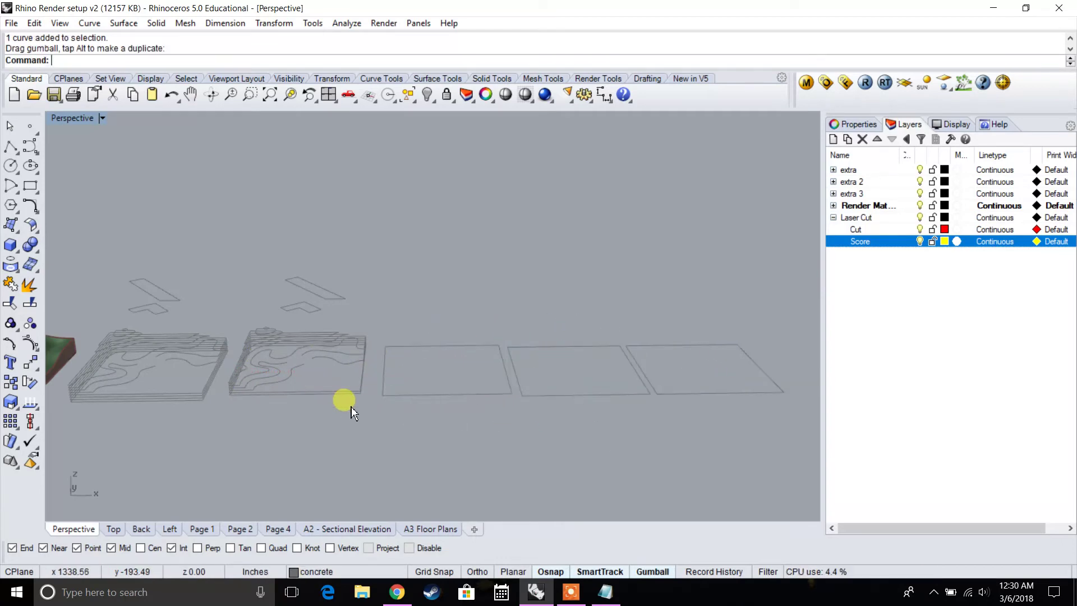
# Pull the fourth rectangular layer from the copied stack and shift all four rectangles farther along X.
pyautogui.click(349, 393)
pyautogui.moveTo(351, 369); pyautogui.dragTo(362, 365)
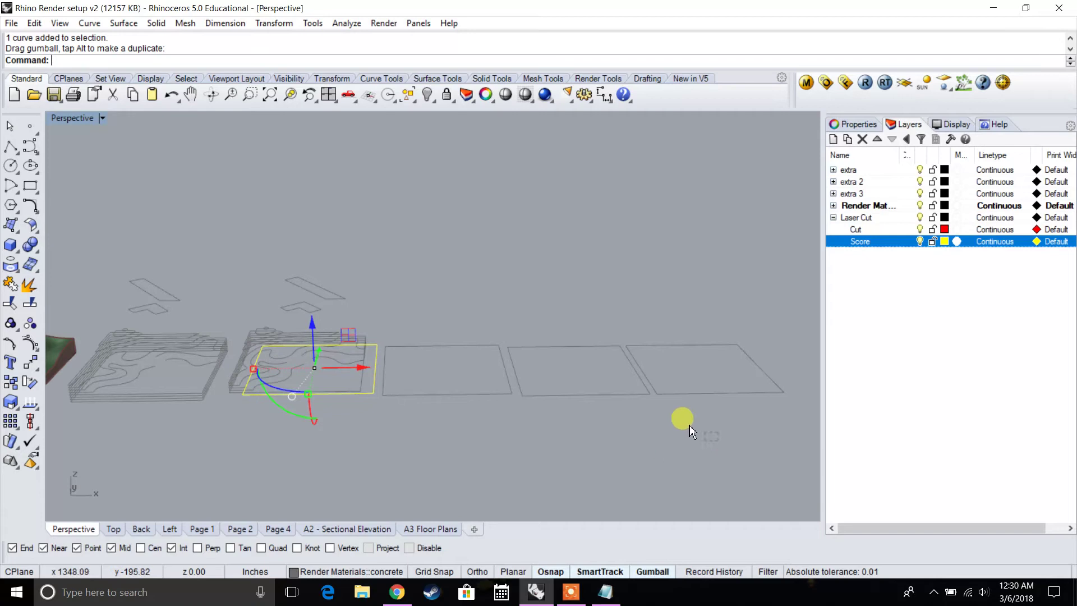
pyautogui.keyDown('shift'); pyautogui.moveTo(690, 429); pyautogui.dragTo(423, 348); pyautogui.keyUp('shift')
pyautogui.scroll(-8, 433, 353)
pyautogui.moveTo(433, 353); pyautogui.dragTo(513, 369, button='right')
pyautogui.moveTo(517, 349); pyautogui.dragTo(651, 340)
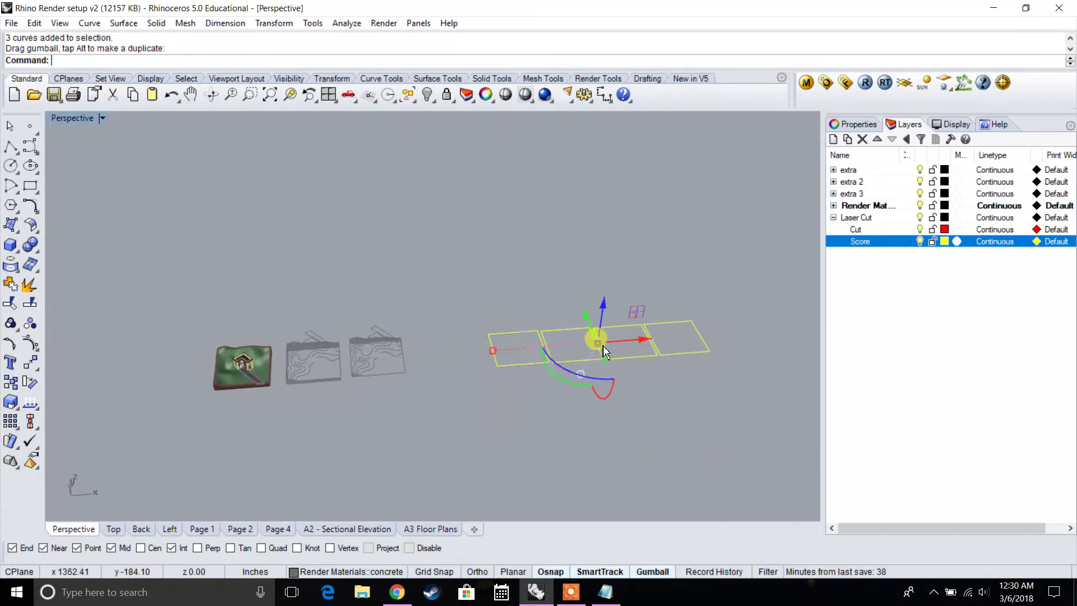
pyautogui.press('Escape')
# Move the fifth rectangular layer out of the copied stack to join the row of rectangles.
pyautogui.scroll(8, 373, 379)
pyautogui.click(429, 368)
pyautogui.moveTo(430, 369); pyautogui.dragTo(411, 346, button='right')
pyautogui.moveTo(428, 323); pyautogui.dragTo(618, 377)
pyautogui.press('Escape')
# Move the lowest contour-cut layer out of the copied stack and spread the laid-out layers along X.
pyautogui.click(419, 319)
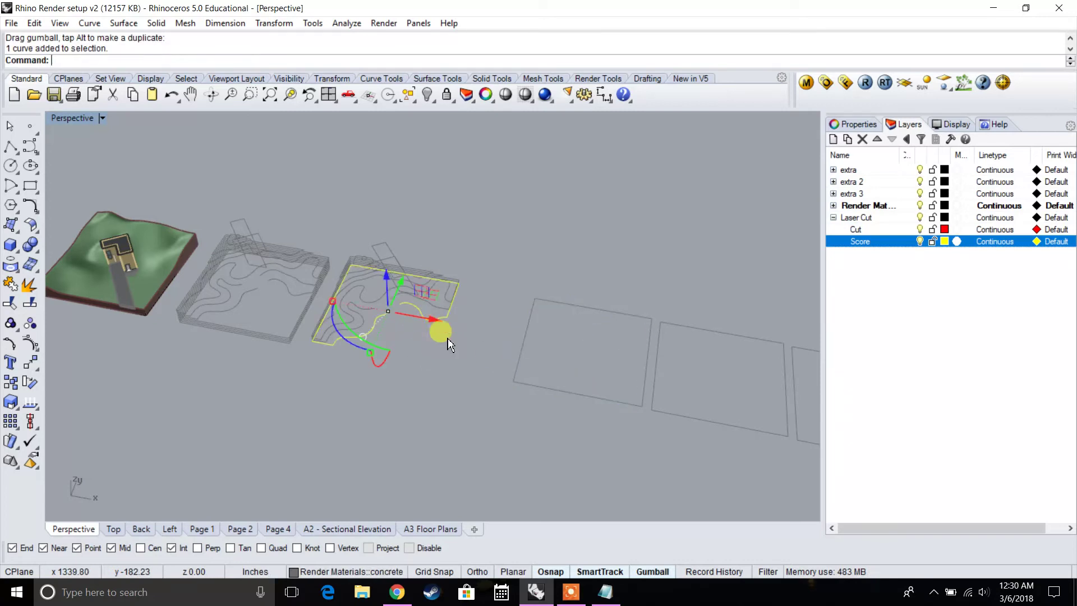
pyautogui.scroll(-5, 679, 422)
pyautogui.keyDown('shift'); pyautogui.moveTo(364, 288); pyautogui.dragTo(362, 286); pyautogui.keyUp('shift')
pyautogui.moveTo(490, 337); pyautogui.dragTo(555, 350)
pyautogui.press('Escape')
pyautogui.click(340, 305)
pyautogui.moveTo(344, 313); pyautogui.dragTo(397, 319)
pyautogui.press('Escape')
# Shift the laid-out layers farther along X and place the second contour-cut layer at the start of the row.
pyautogui.moveTo(335, 348); pyautogui.dragTo(409, 343, button='right')
pyautogui.scroll(-6, 410, 344)
pyautogui.moveTo(376, 289); pyautogui.dragTo(374, 287)
pyautogui.moveTo(472, 323); pyautogui.dragTo(493, 326)
pyautogui.press('Escape')
pyautogui.scroll(8, 374, 332)
pyautogui.click(316, 343)
pyautogui.scroll(4, 314, 344)
pyautogui.scroll(4, 315, 348)
pyautogui.moveTo(304, 355); pyautogui.dragTo(498, 348)
# Move the third contour-cut layer together with the seven laid-out layers farther along X, away from the copied stack.
pyautogui.click(335, 327)
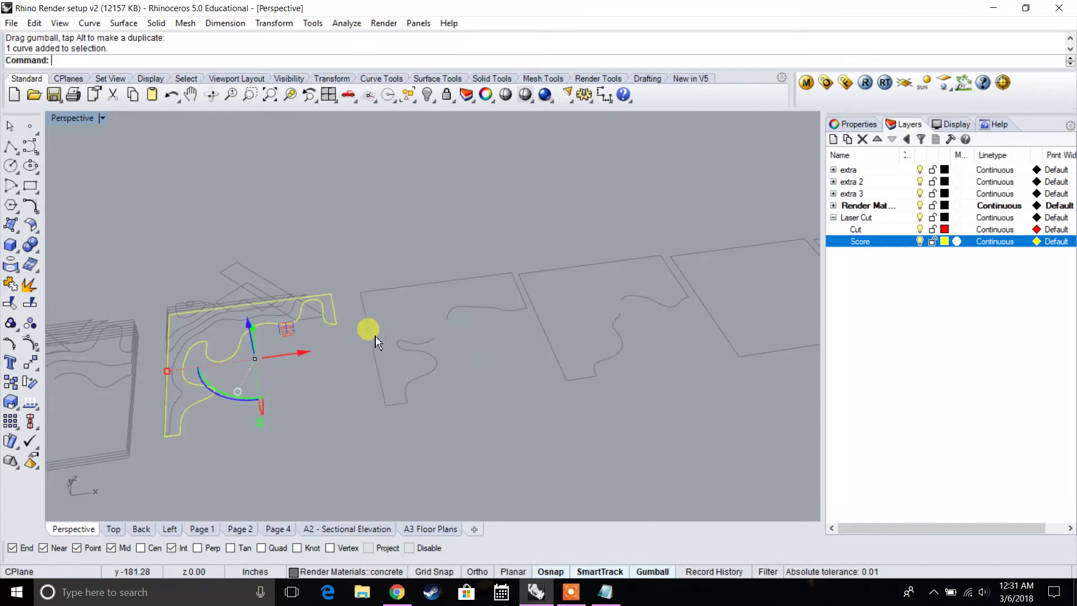
pyautogui.scroll(-3, 376, 343)
pyautogui.keyDown('shift'); pyautogui.moveTo(376, 342); pyautogui.dragTo(265, 380, button='right'); pyautogui.keyUp('shift')
pyautogui.moveTo(305, 285); pyautogui.dragTo(304, 285)
pyautogui.moveTo(304, 285); pyautogui.dragTo(251, 351, button='right')
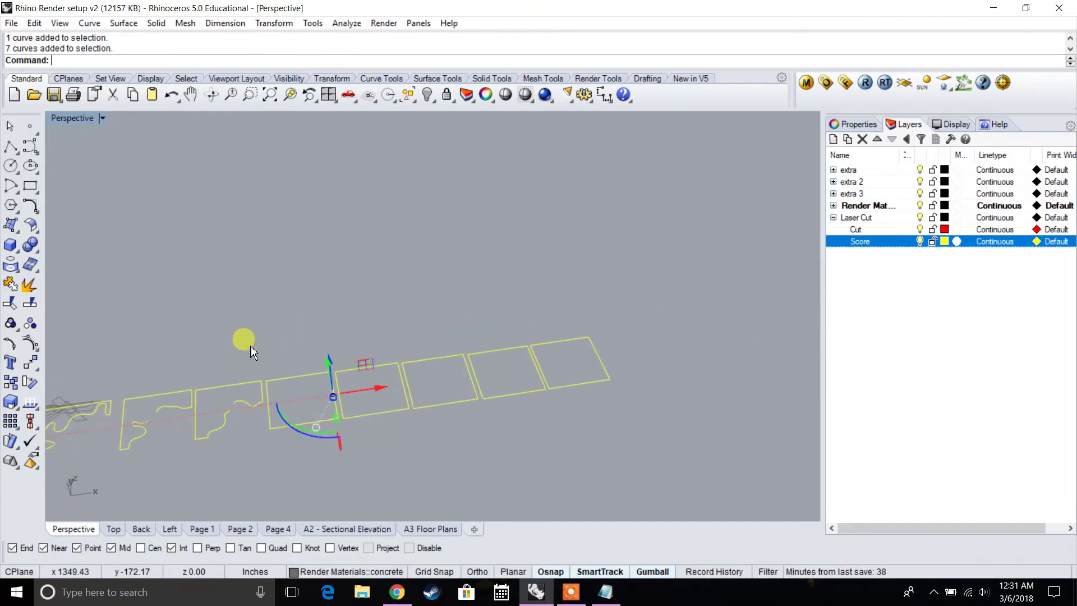
pyautogui.moveTo(375, 389); pyautogui.dragTo(514, 384)
# Move the fourth contour-cut layer out of the copied stack into the gap before the laid-out row.
pyautogui.click(192, 397)
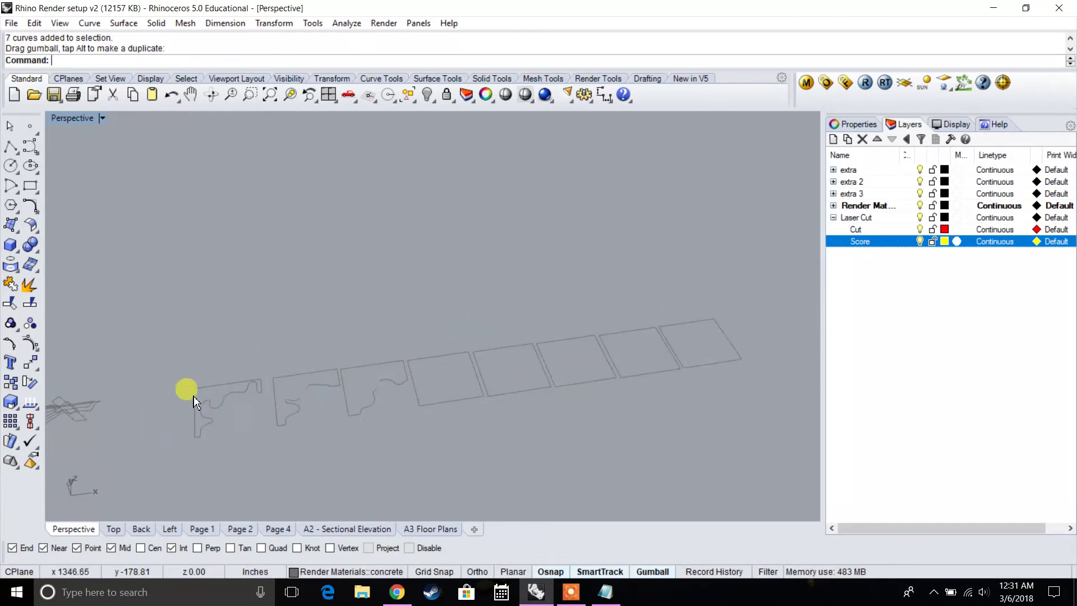
pyautogui.keyDown('shift'); pyautogui.moveTo(193, 396); pyautogui.dragTo(383, 356, button='right'); pyautogui.keyUp('shift')
pyautogui.scroll(5, 197, 382)
pyautogui.scroll(2, 198, 382)
pyautogui.click(253, 396)
pyautogui.moveTo(357, 402); pyautogui.dragTo(570, 388)
pyautogui.press('Escape')
# Move the fifth contour-cut layer out of the copied stack, leaving the small hilltop curves behind.
pyautogui.moveTo(250, 352); pyautogui.dragTo(253, 391, button='right')
pyautogui.click(253, 392)
pyautogui.scroll(-6, 252, 392)
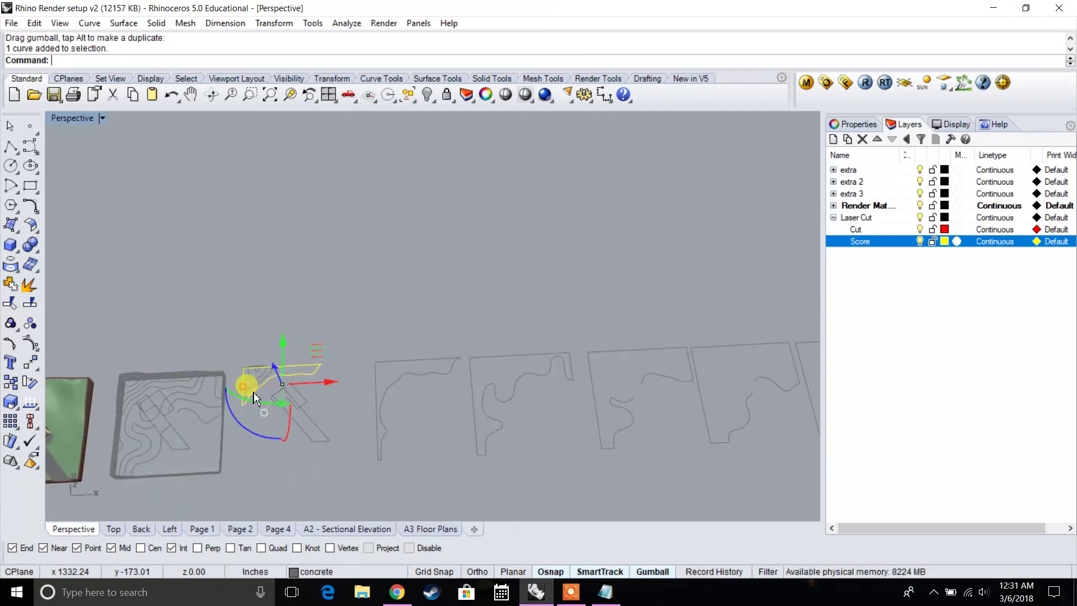
pyautogui.moveTo(329, 384); pyautogui.dragTo(371, 381)
pyautogui.press('Escape')
pyautogui.moveTo(274, 388); pyautogui.dragTo(250, 392, button='right')
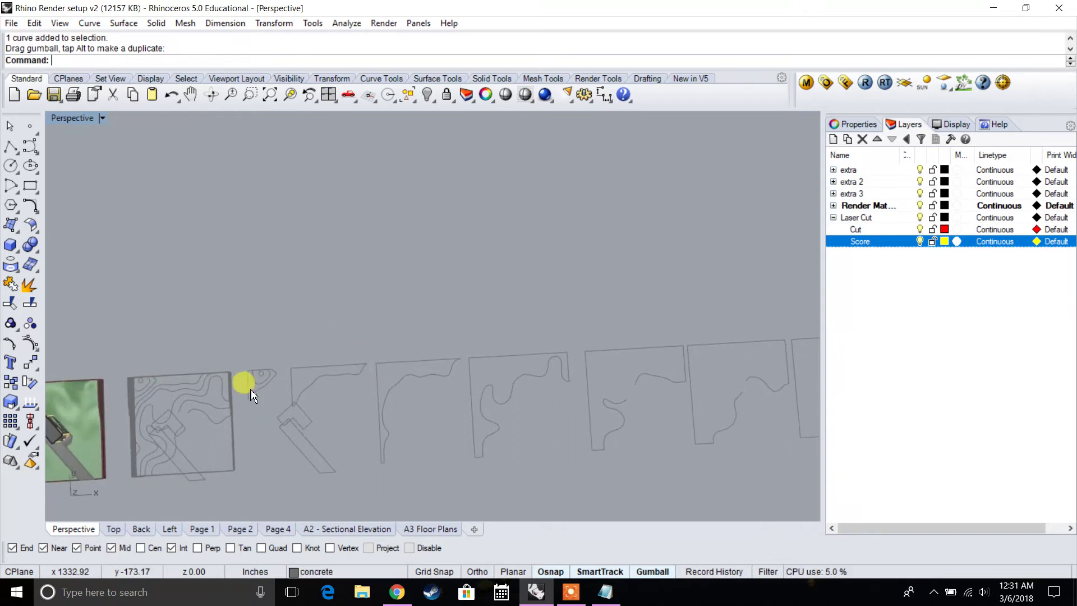
# Examine the heights of the laid-out layer curves in the Back view and return to the Perspective view.
pyautogui.scroll(5, 252, 392)
pyautogui.scroll(-5, 288, 406)
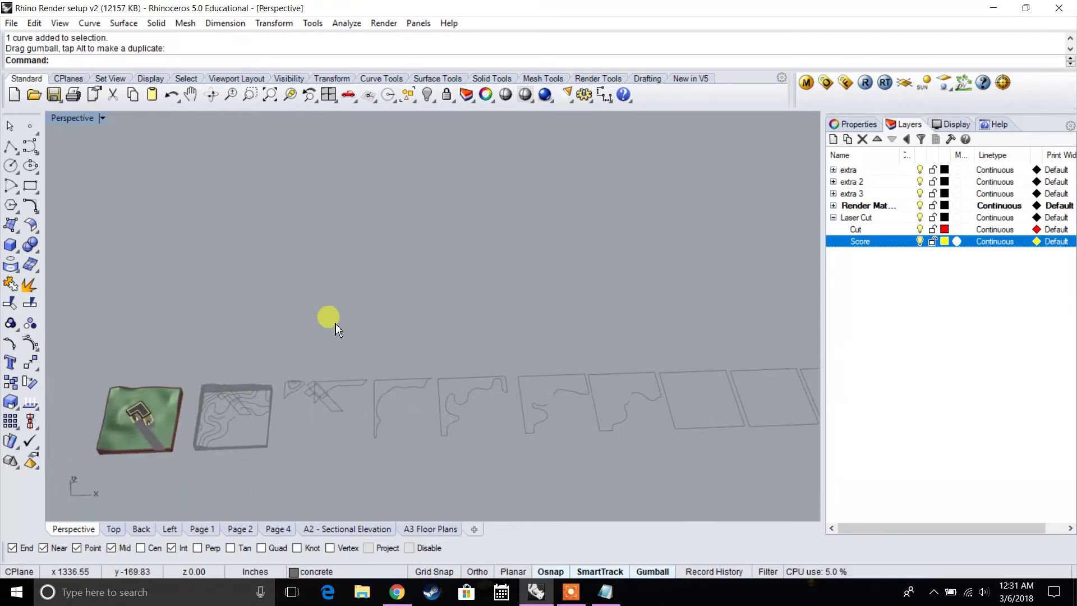
pyautogui.scroll(-4, 299, 447)
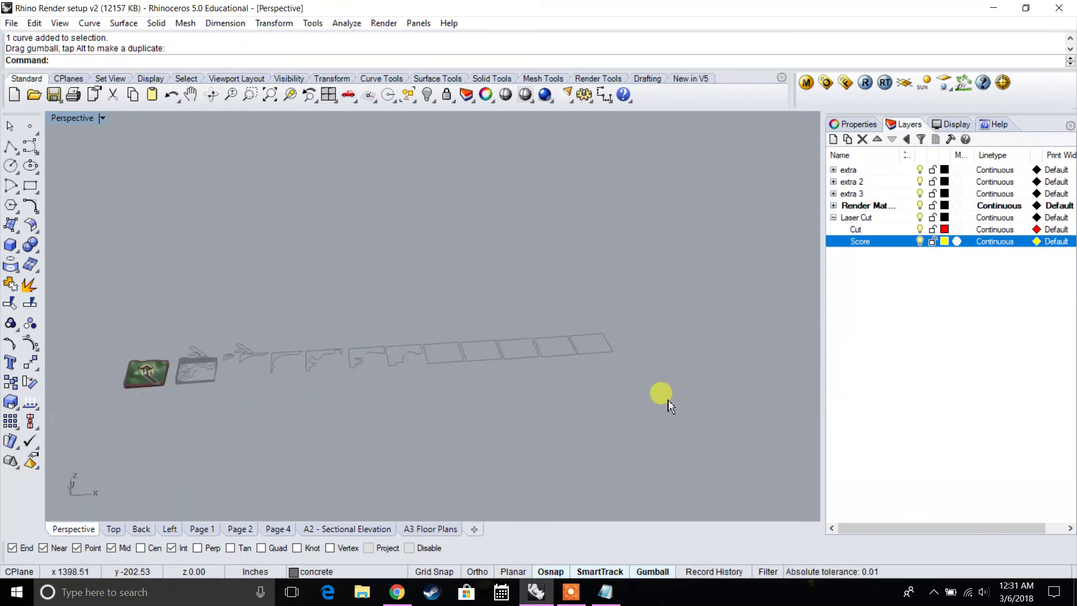
pyautogui.moveTo(261, 275); pyautogui.dragTo(260, 274)
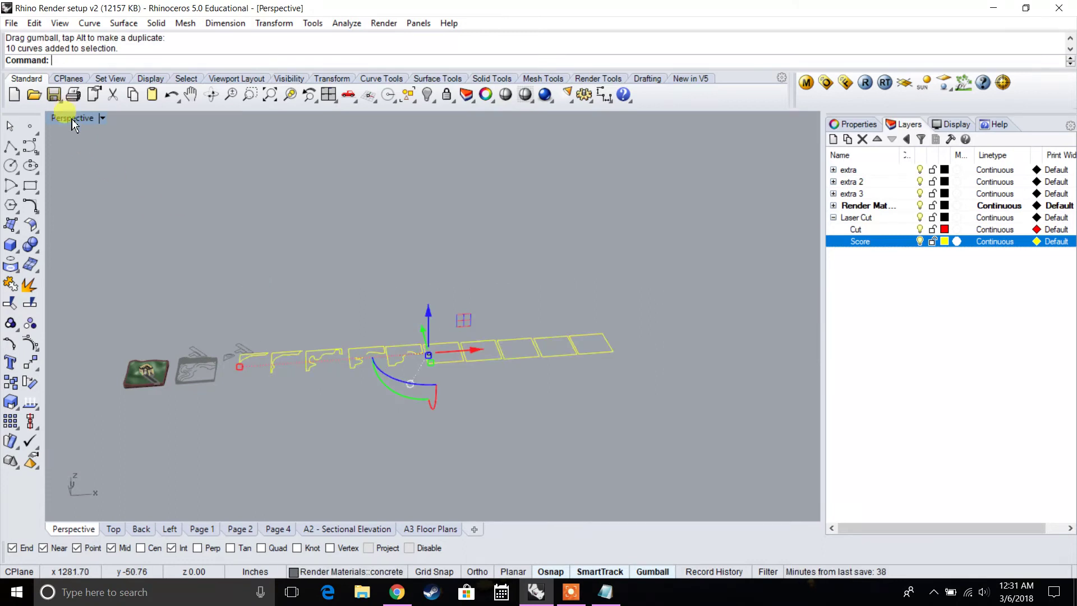
pyautogui.doubleClick(72, 119)
pyautogui.doubleClick(66, 325)
pyautogui.moveTo(250, 337); pyautogui.dragTo(517, 341, button='right')
pyautogui.click(348, 325)
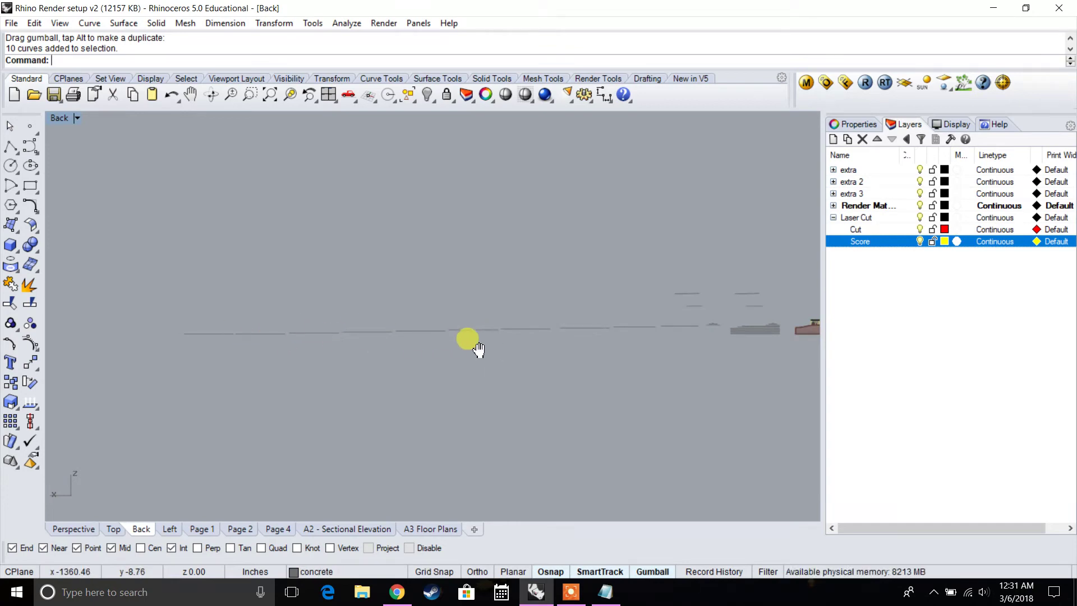
pyautogui.moveTo(478, 350); pyautogui.dragTo(283, 369, button='right')
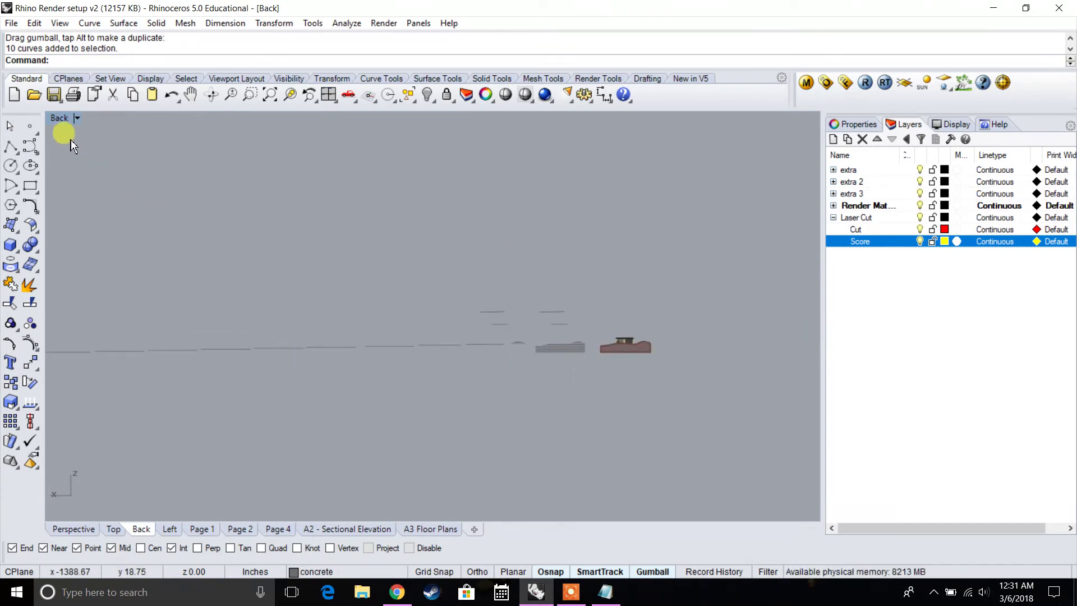
pyautogui.doubleClick(60, 118)
pyautogui.doubleClick(478, 124)
pyautogui.moveTo(474, 198); pyautogui.dragTo(428, 302, button='right')
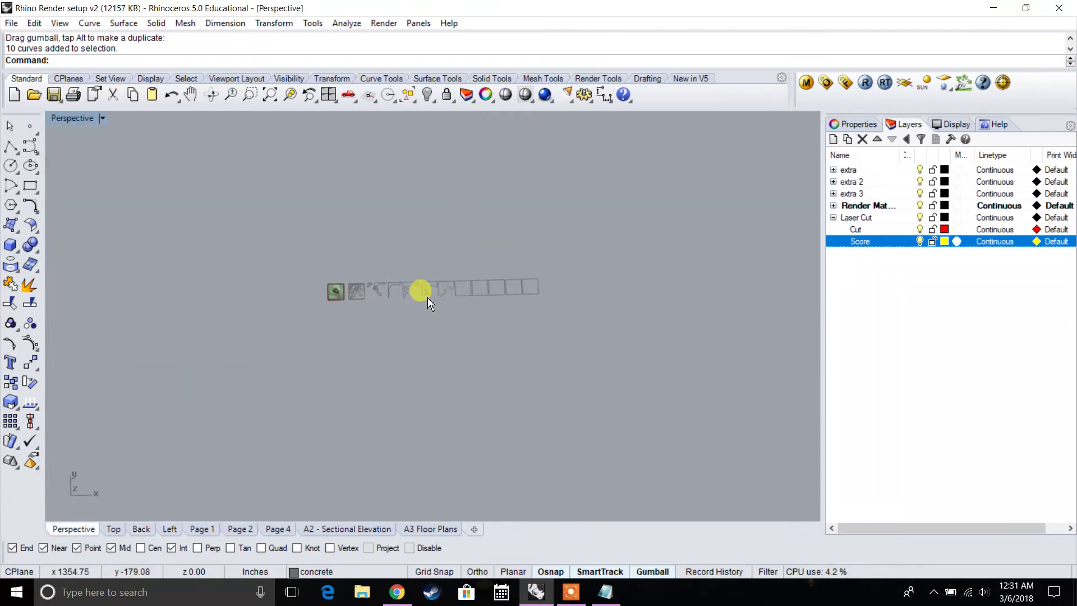
# Draw a rectangle in the Top view that encloses the whole row of laid-out layer curves.
pyautogui.click(26, 190)
pyautogui.scroll(5, 392, 264)
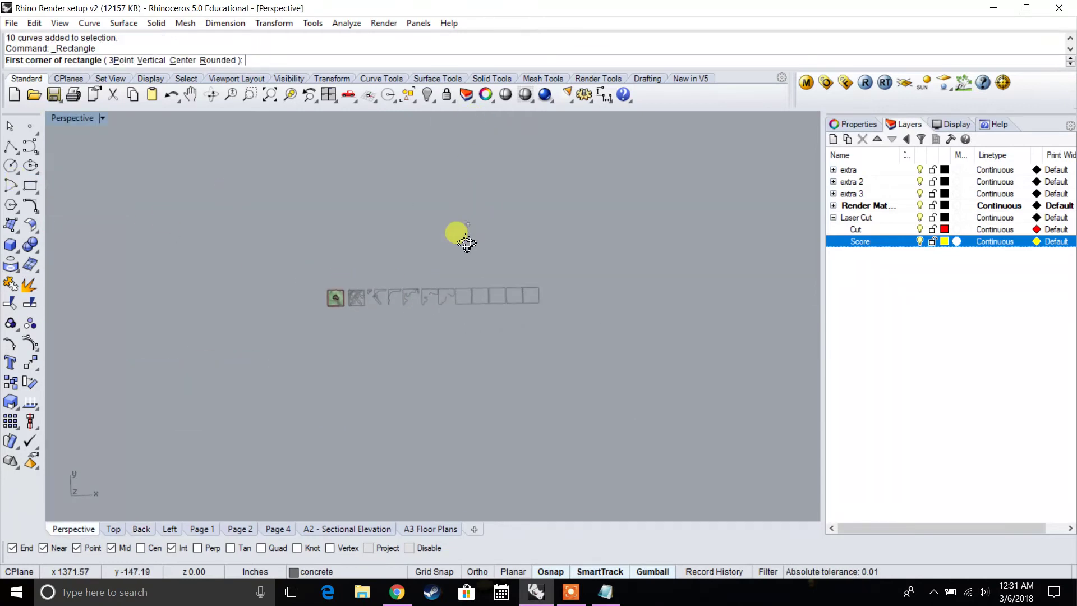
pyautogui.doubleClick(66, 118)
pyautogui.doubleClick(56, 118)
pyautogui.scroll(-5, 160, 272)
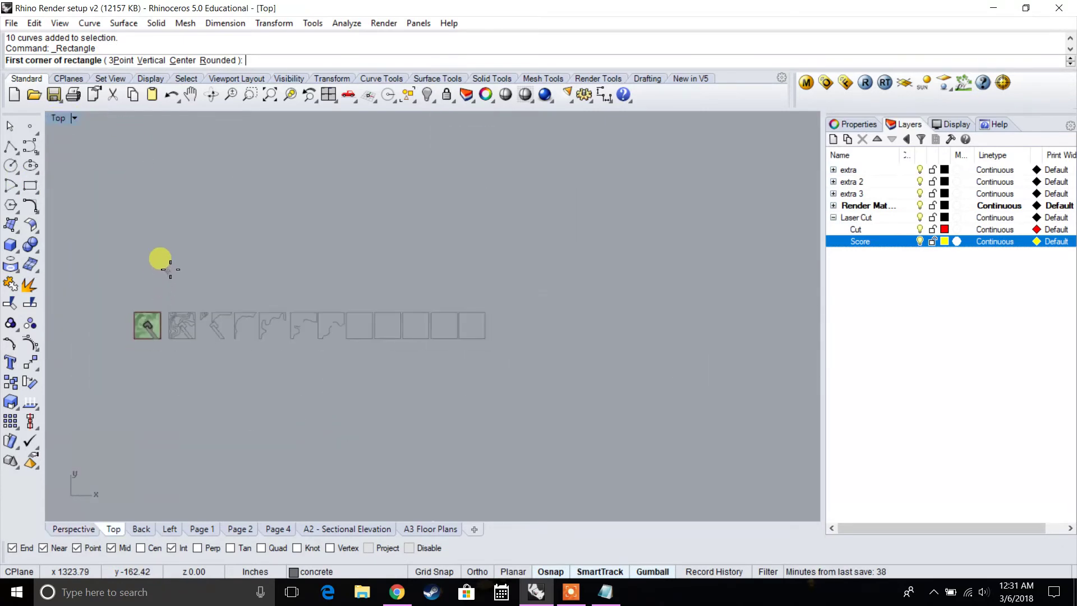
pyautogui.click(164, 253)
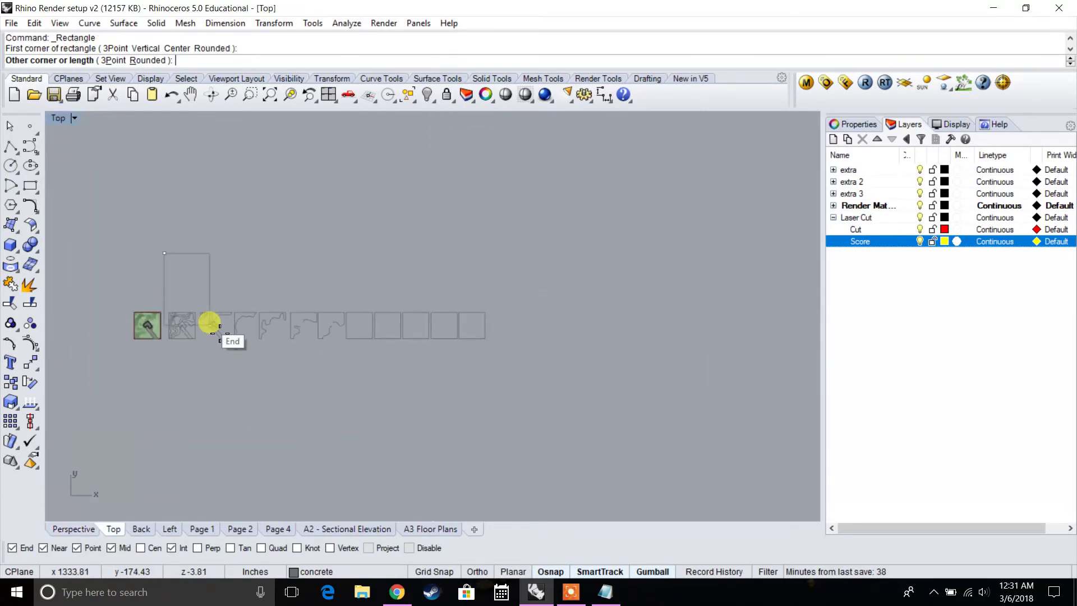
pyautogui.click(496, 381)
# Create a planar surface from the enclosing rectangle in the Perspective view.
pyautogui.doubleClick(61, 120)
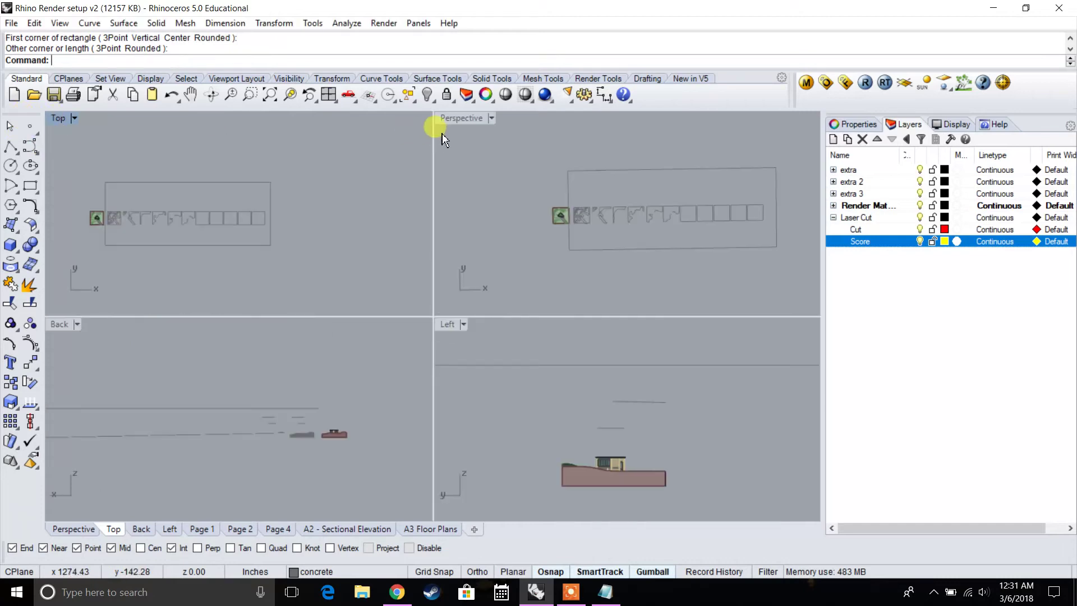
pyautogui.doubleClick(443, 118)
pyautogui.moveTo(455, 331); pyautogui.dragTo(398, 248, button='right')
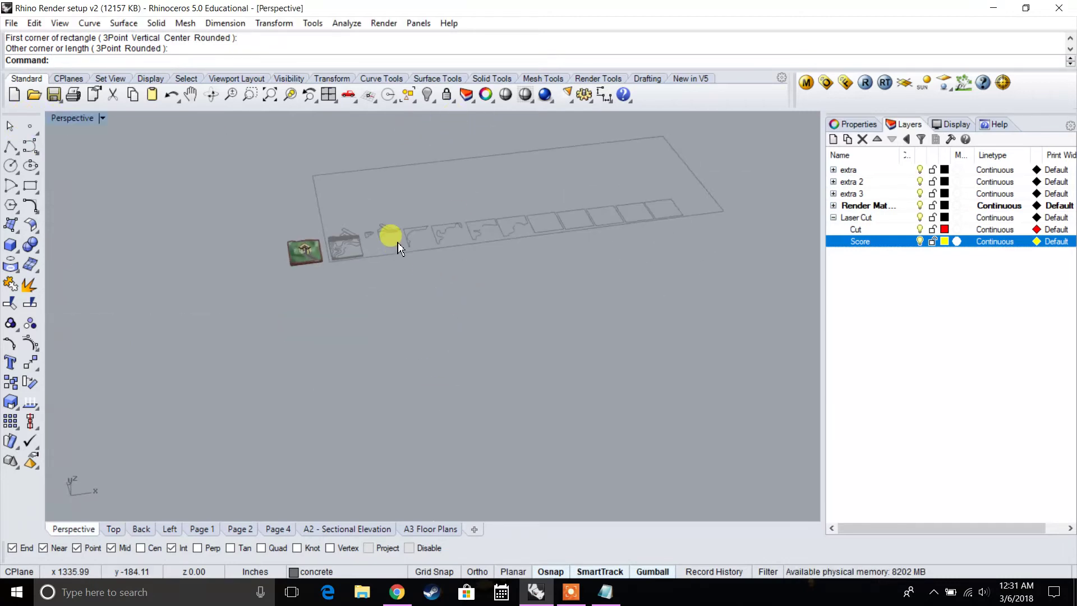
pyautogui.click(356, 181)
pyautogui.press('Return')
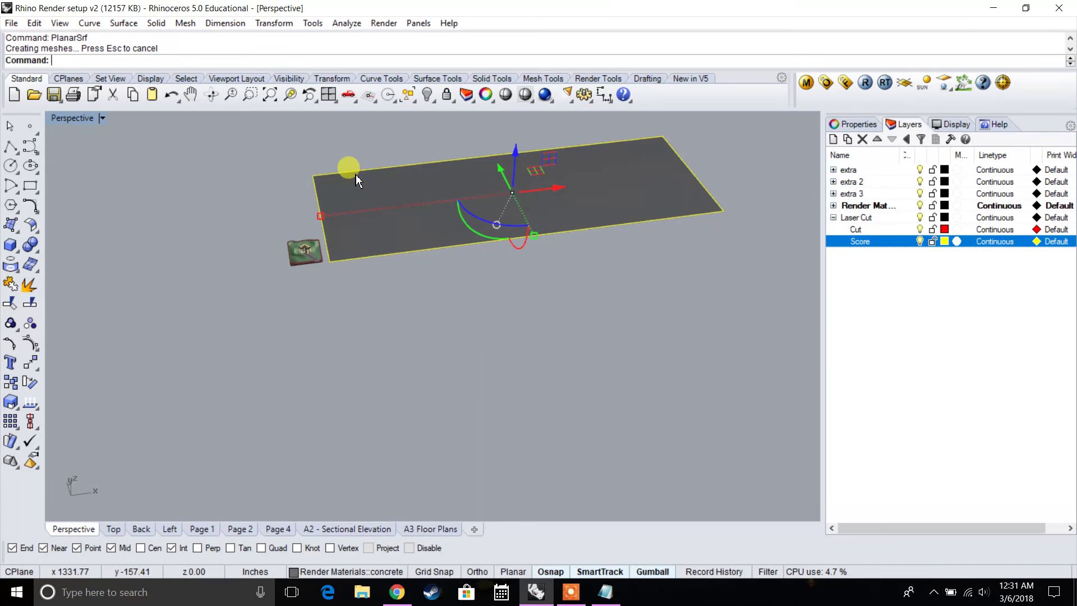
# Move the planar surface straight down along Z until it lies below all the layer curves.
pyautogui.click(399, 190)
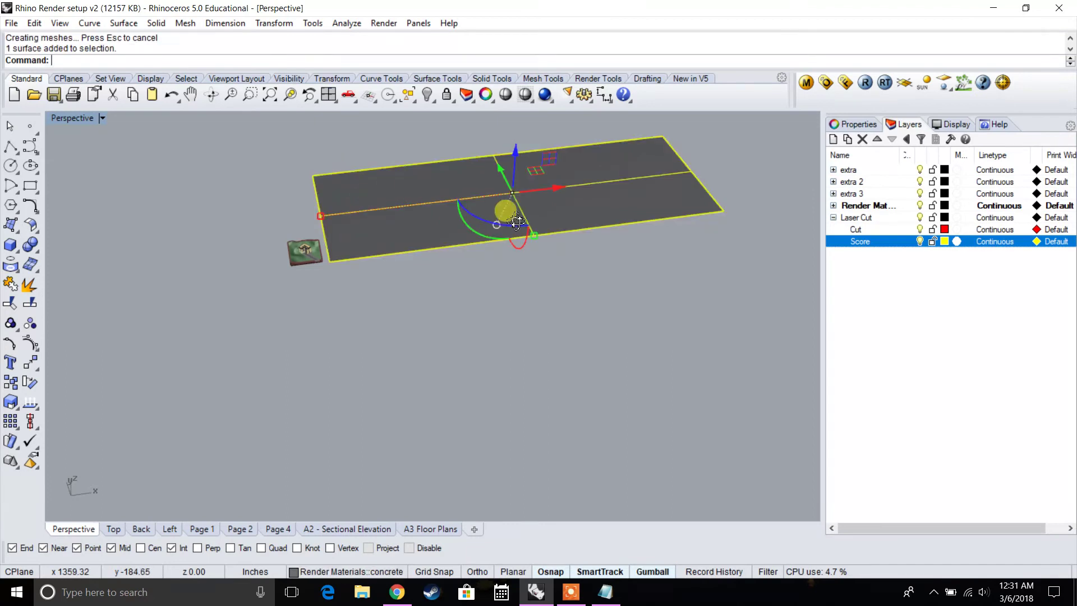
pyautogui.moveTo(511, 218); pyautogui.dragTo(499, 159, button='right')
pyautogui.scroll(4, 501, 153)
pyautogui.moveTo(517, 155); pyautogui.dragTo(524, 226)
pyautogui.moveTo(456, 238); pyautogui.dragTo(209, 247, button='right')
pyautogui.press('Escape')
pyautogui.moveTo(264, 278); pyautogui.dragTo(425, 246, button='right')
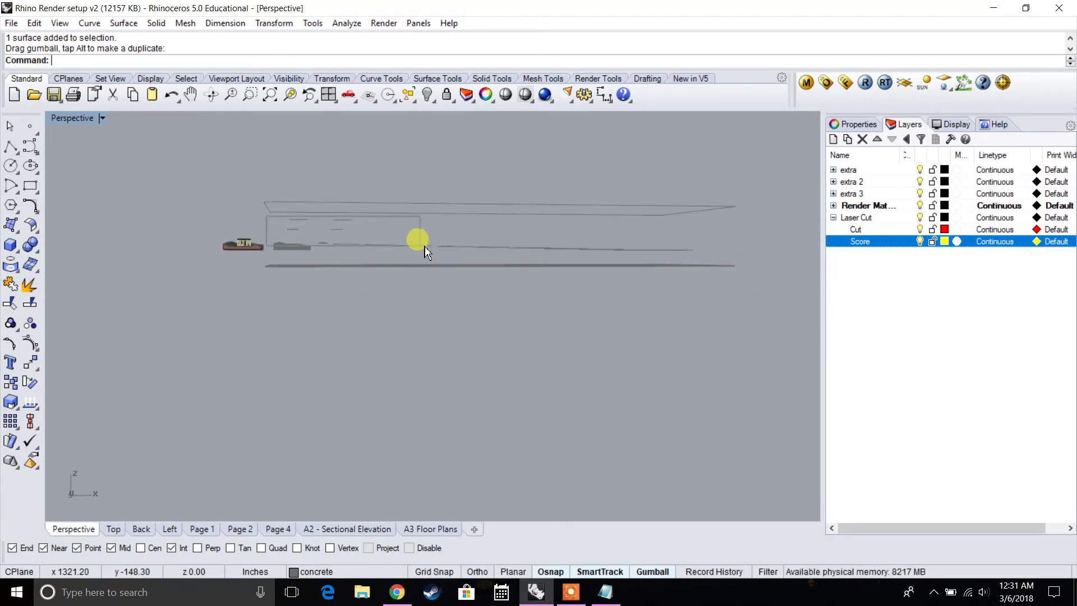
# Project all the laid-out layer curves onto the planar surface.
pyautogui.moveTo(717, 261); pyautogui.dragTo(341, 224)
pyautogui.moveTo(342, 224); pyautogui.dragTo(392, 290, button='right')
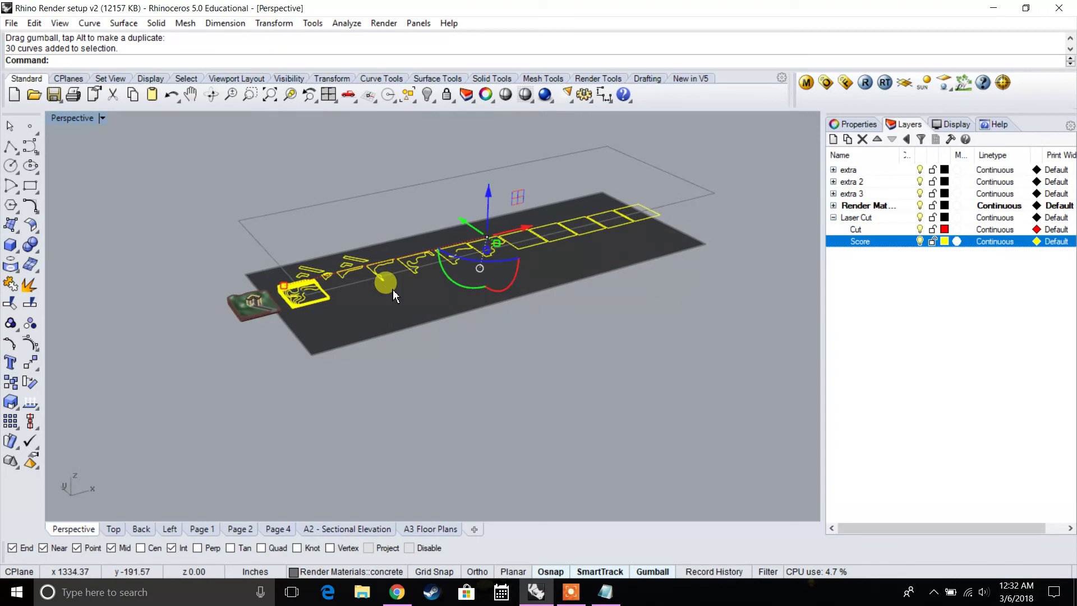
pyautogui.write('c')
pyautogui.press('Return')
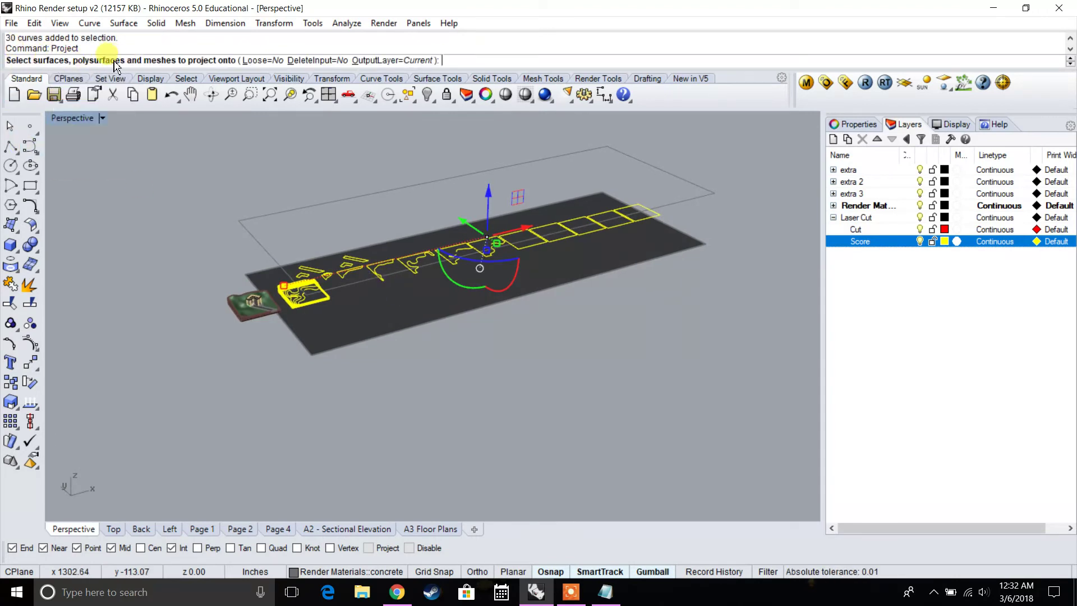
pyautogui.click(373, 315)
pyautogui.press('Return')
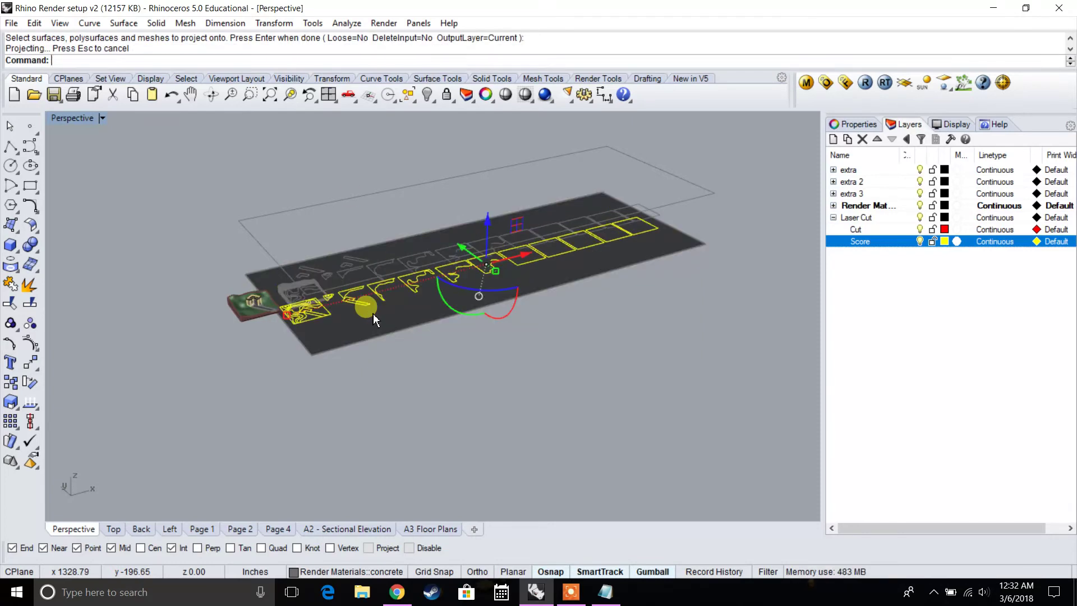
# Move the projected curves, the planar surface and the rectangle outline along X, clear of the original row.
pyautogui.moveTo(498, 350); pyautogui.dragTo(343, 418, button='right')
pyautogui.scroll(-4, 469, 366)
pyautogui.scroll(-7, 344, 418)
pyautogui.moveTo(344, 418); pyautogui.dragTo(577, 433, button='right')
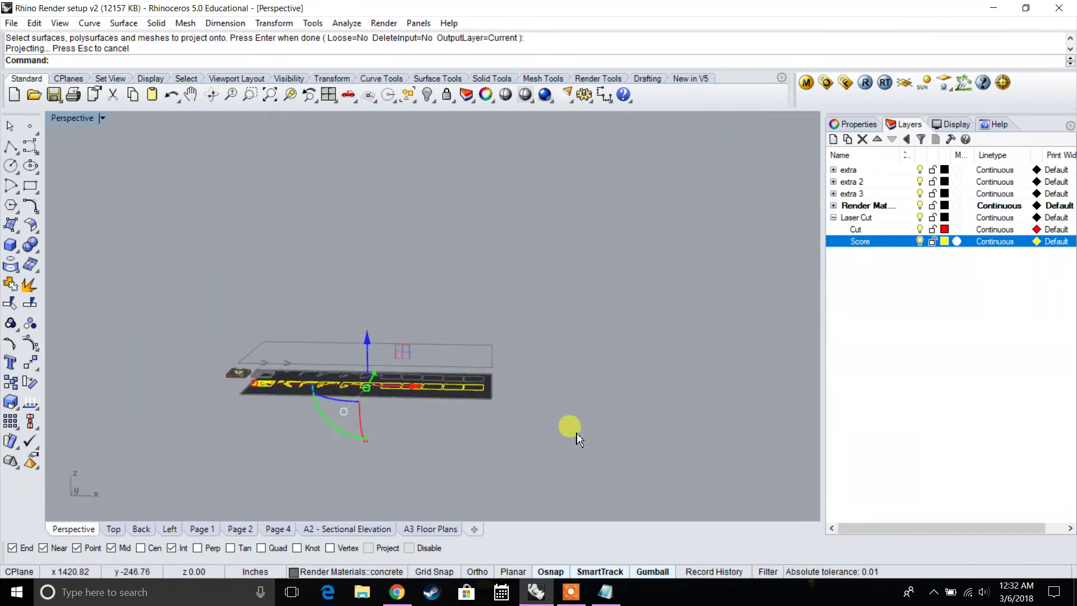
pyautogui.keyDown('shift'); pyautogui.click(494, 357); pyautogui.keyUp('shift')
pyautogui.scroll(-6, 489, 355)
pyautogui.keyDown('shift'); pyautogui.moveTo(489, 355); pyautogui.dragTo(344, 308, button='right'); pyautogui.keyUp('shift')
pyautogui.moveTo(320, 309); pyautogui.dragTo(459, 324)
pyautogui.hotkey('ctrl', 'z')
pyautogui.scroll(3, 324, 325)
pyautogui.click(334, 325)
pyautogui.scroll(-6, 331, 319)
pyautogui.moveTo(324, 305); pyautogui.dragTo(485, 329)
pyautogui.press('Escape')
# Move the planar surface with its projected curves up from its corner onto the matching corner of the rectangle outline.
pyautogui.scroll(8, 381, 324)
pyautogui.moveTo(368, 310)
pyautogui.mouseDown(button='right')
pyautogui.moveTo(385, 254)
pyautogui.moveTo(375, 312)
pyautogui.mouseUp(button='right')
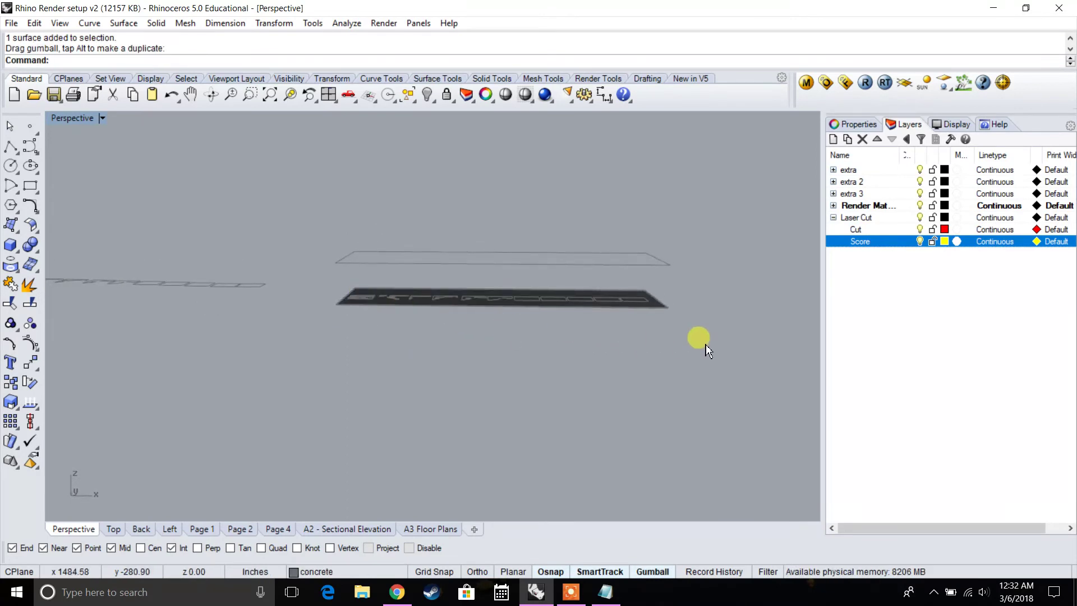
pyautogui.moveTo(328, 280); pyautogui.dragTo(330, 282)
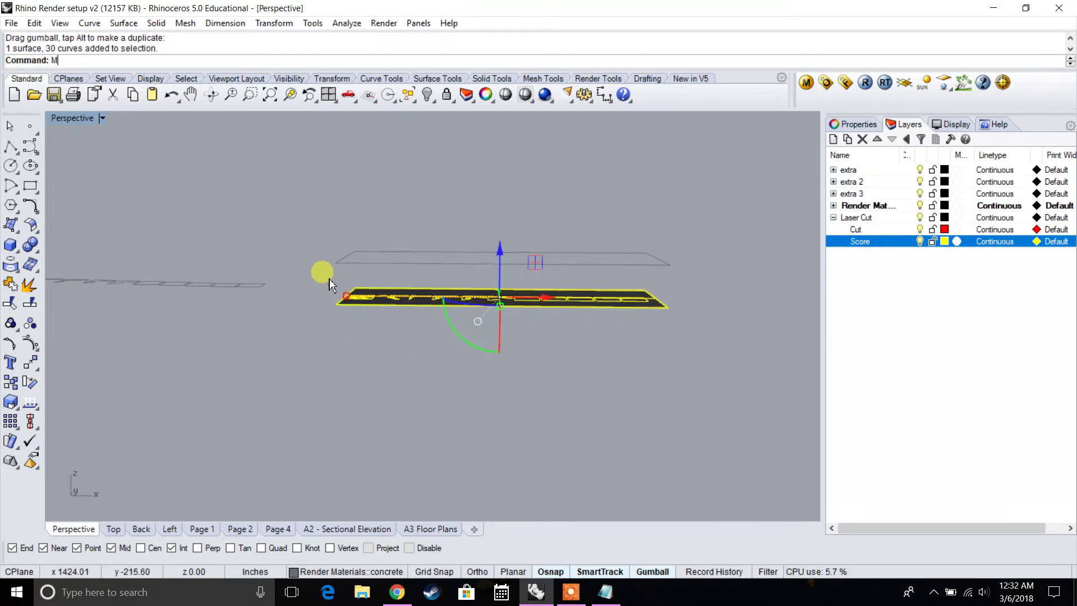
pyautogui.write('ove')
pyautogui.press('Return')
pyautogui.click(336, 304)
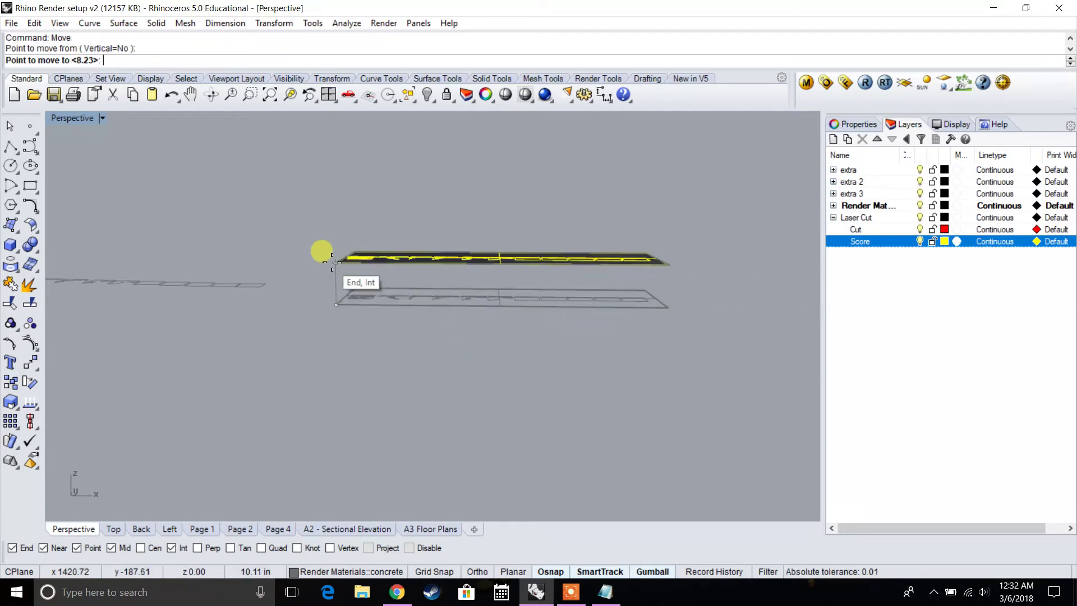
pyautogui.scroll(3, 330, 280)
pyautogui.click(330, 280)
# Delete the planar surface, keeping the flattened curves and the rectangle outline.
pyautogui.moveTo(200, 196); pyautogui.dragTo(316, 303, button='right')
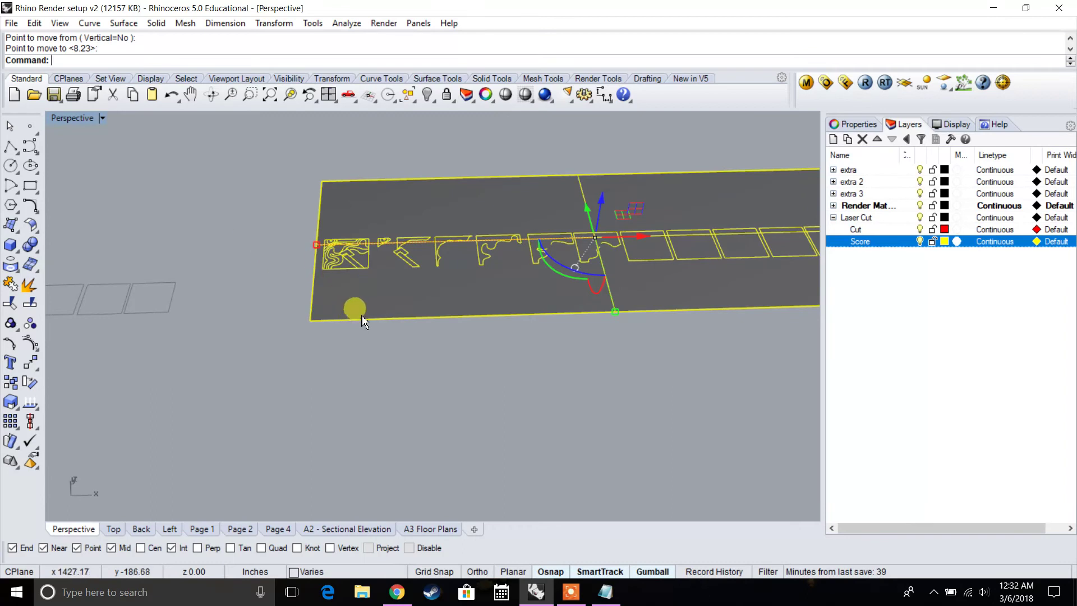
pyautogui.moveTo(361, 316); pyautogui.dragTo(368, 351, button='right')
pyautogui.press('Escape')
pyautogui.click(375, 338)
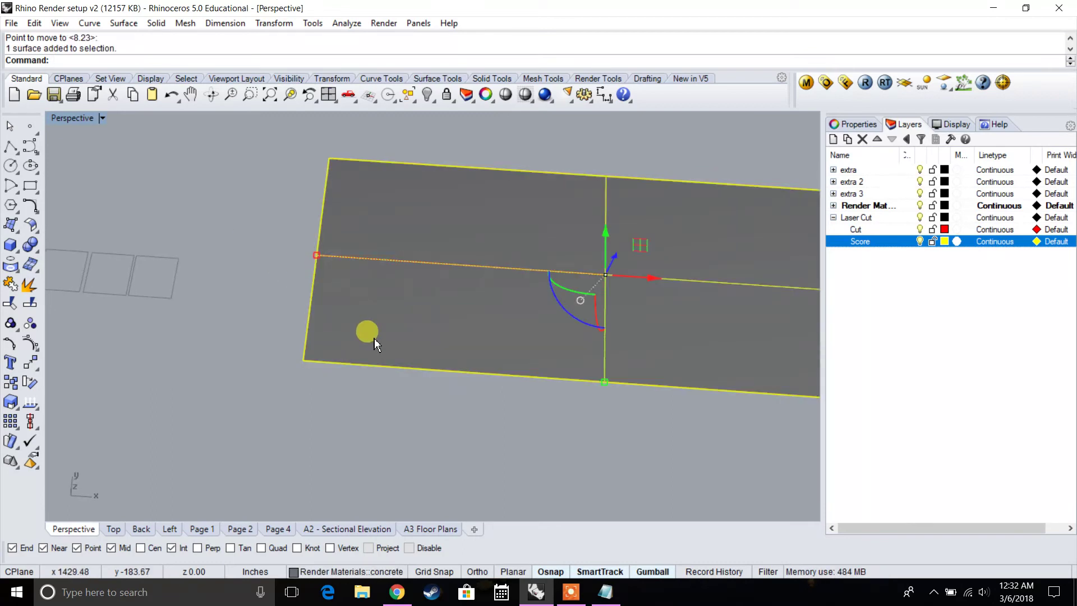
pyautogui.press('Delete')
pyautogui.scroll(-2, 288, 298)
pyautogui.scroll(5, 314, 317)
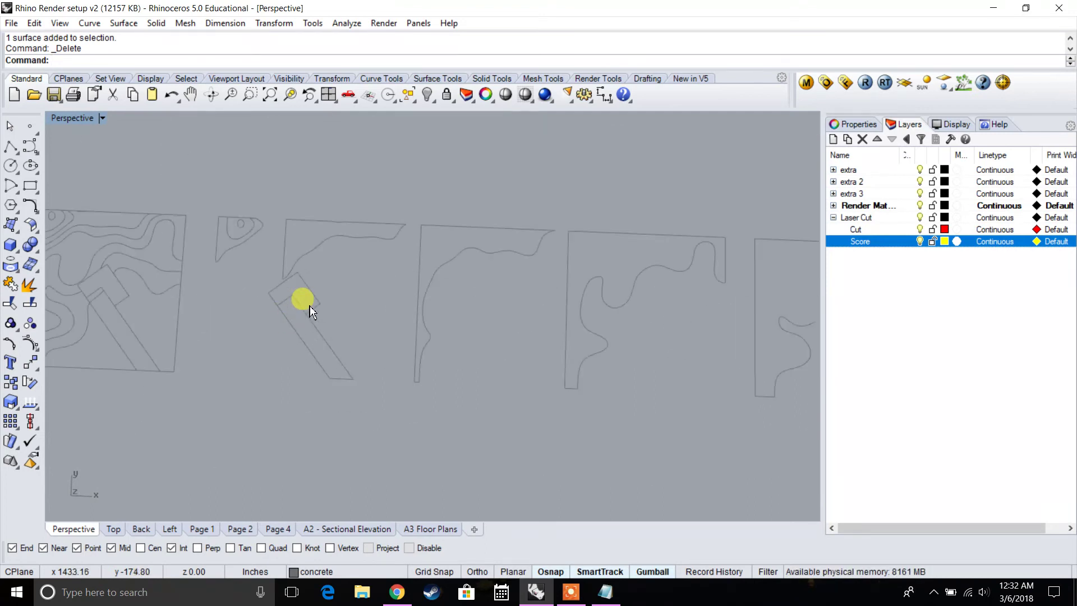
pyautogui.scroll(-5, 382, 359)
# Examine the flattened building and driveway curves in the Top view.
pyautogui.doubleClick(70, 118)
pyautogui.doubleClick(59, 119)
pyautogui.scroll(3, 539, 252)
pyautogui.scroll(3, 488, 383)
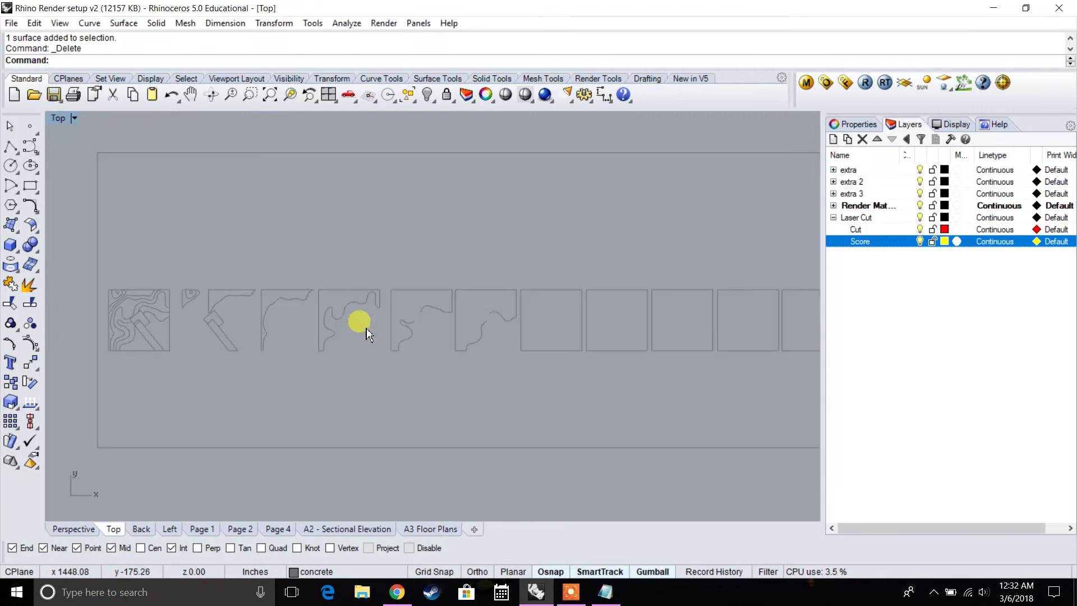
pyautogui.scroll(5, 189, 331)
pyautogui.click(250, 328)
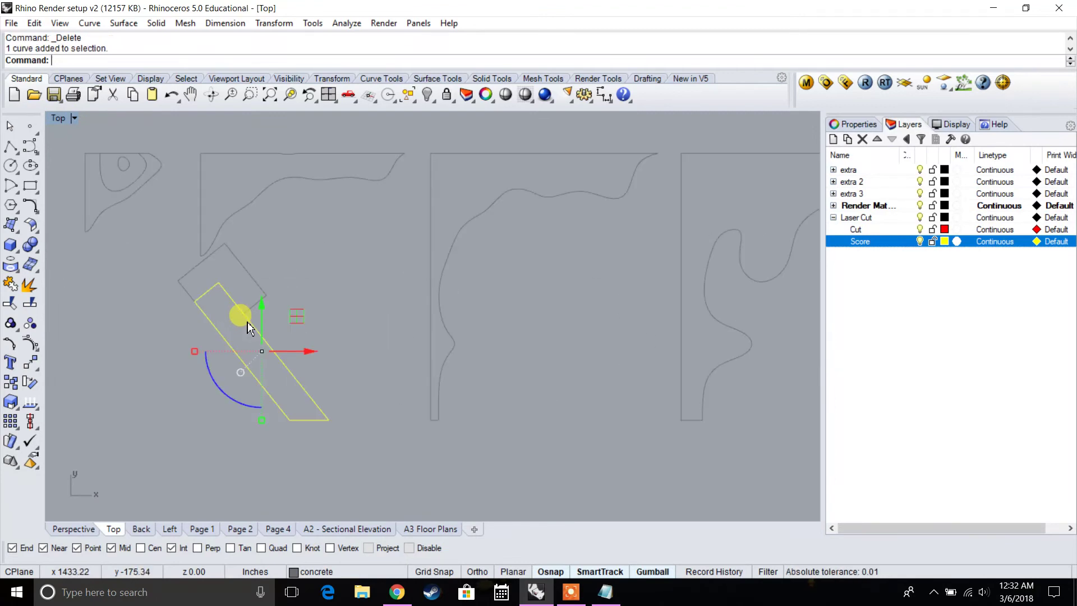
pyautogui.click(260, 286)
pyautogui.scroll(-4, 84, 296)
pyautogui.scroll(2, 215, 334)
pyautogui.scroll(-3, 341, 298)
pyautogui.press('Escape')
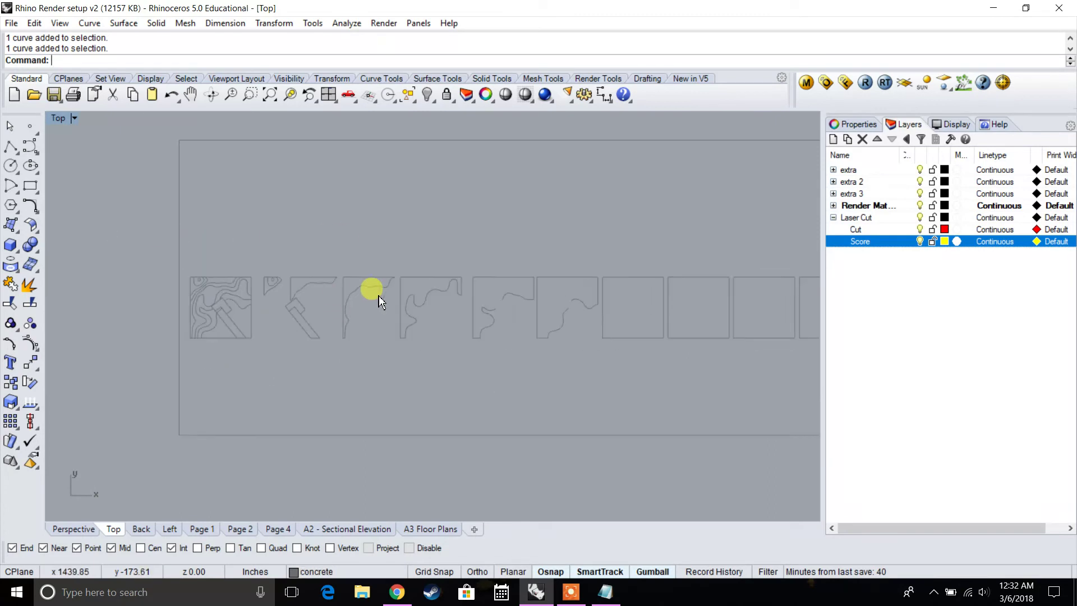
# Assign all the separated layer curves, except the combined contour square, to the Cut layer.
pyautogui.scroll(-3, 576, 331)
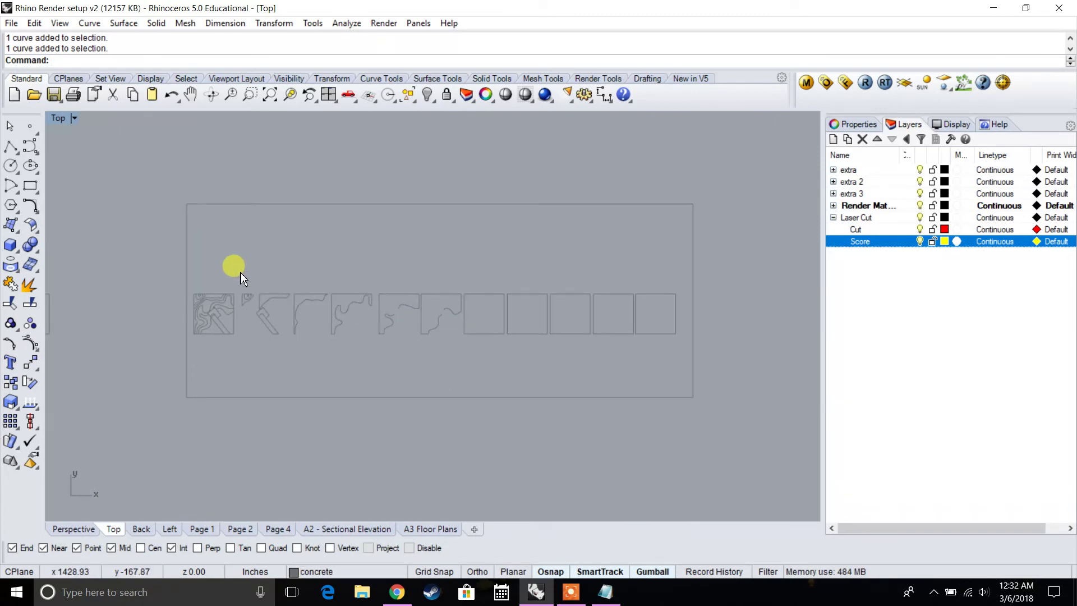
pyautogui.moveTo(232, 262); pyautogui.dragTo(771, 398)
pyautogui.scroll(3, 237, 277)
pyautogui.scroll(-2, 238, 277)
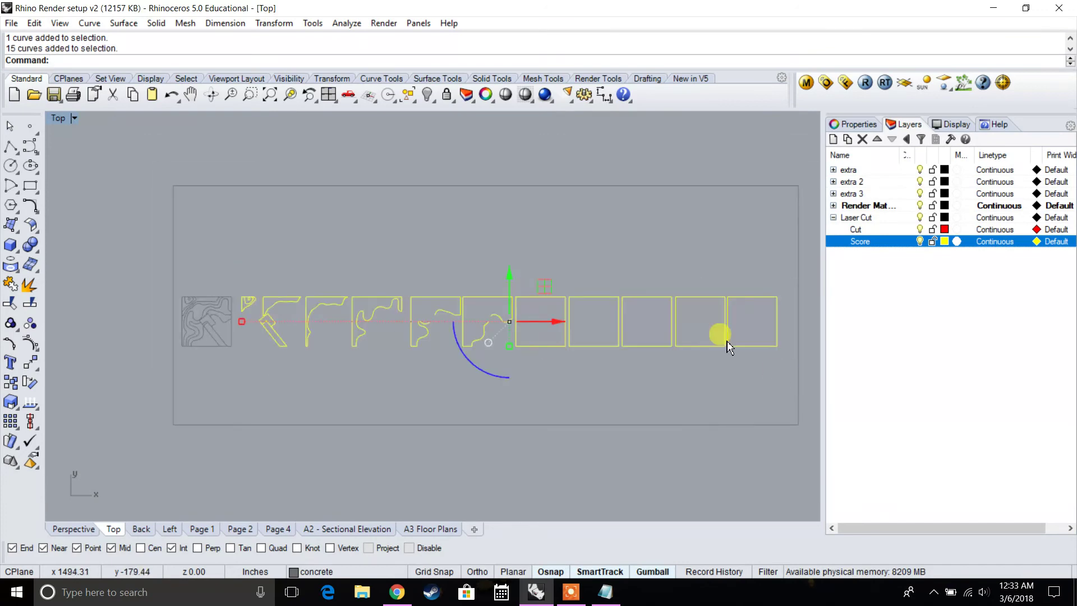
pyautogui.rightClick(858, 229)
pyautogui.click(948, 474)
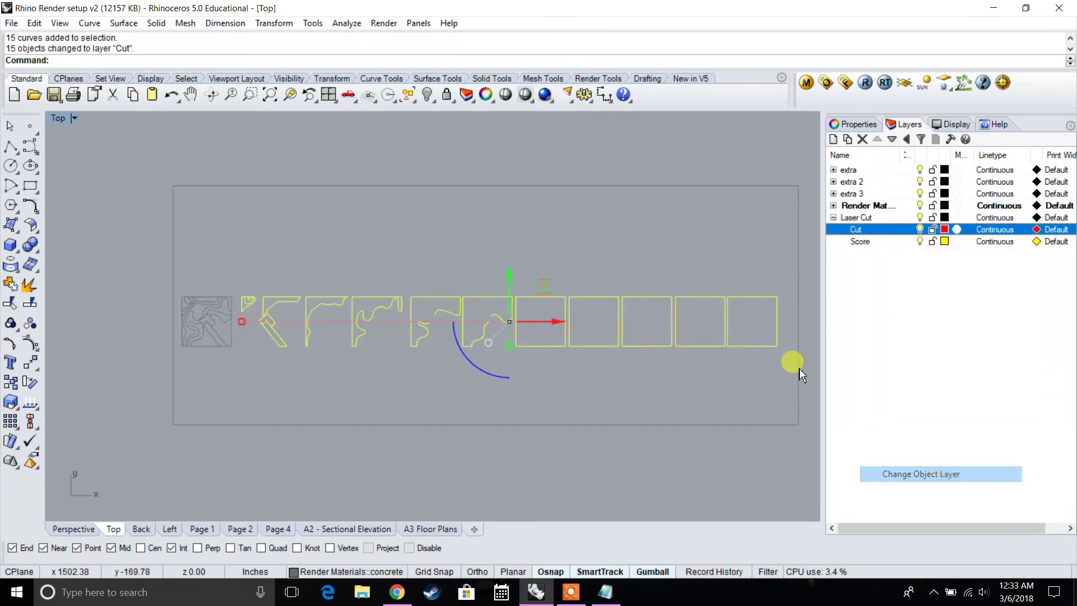
pyautogui.click(683, 419)
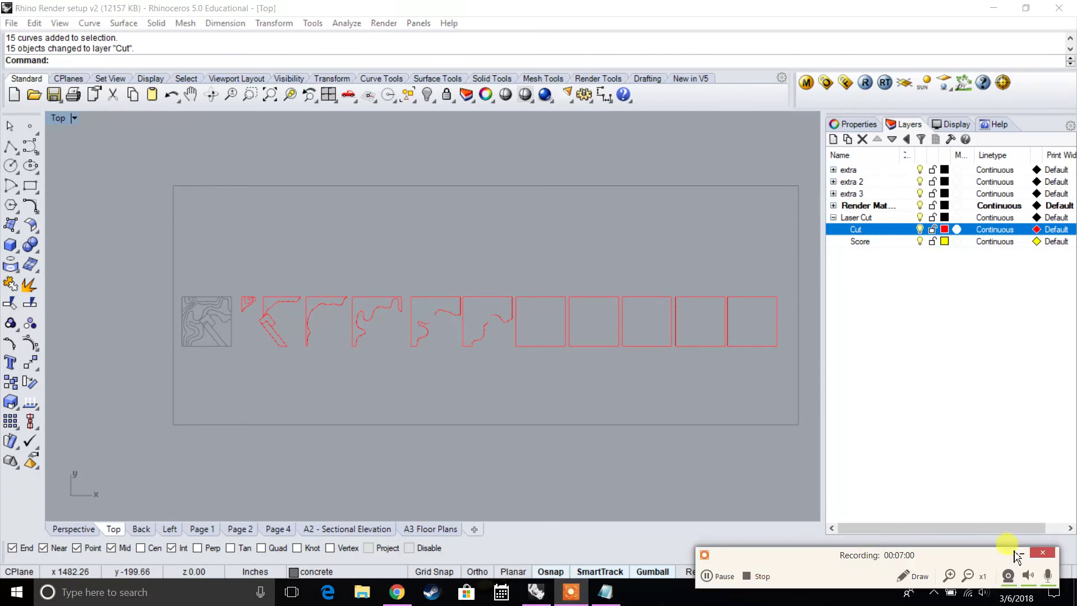
pyautogui.click(1020, 557)
# Make Cut the current layer and bridge the gap in the contour nearest the plain squares with a degree 3 curve.
pyautogui.scroll(10, 493, 328)
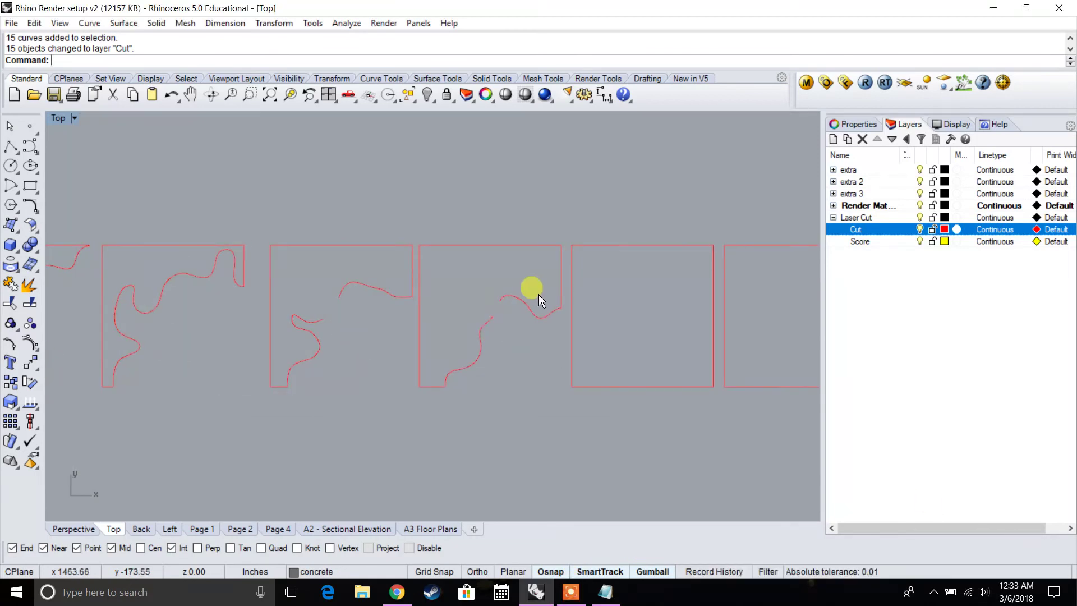
pyautogui.click(31, 146)
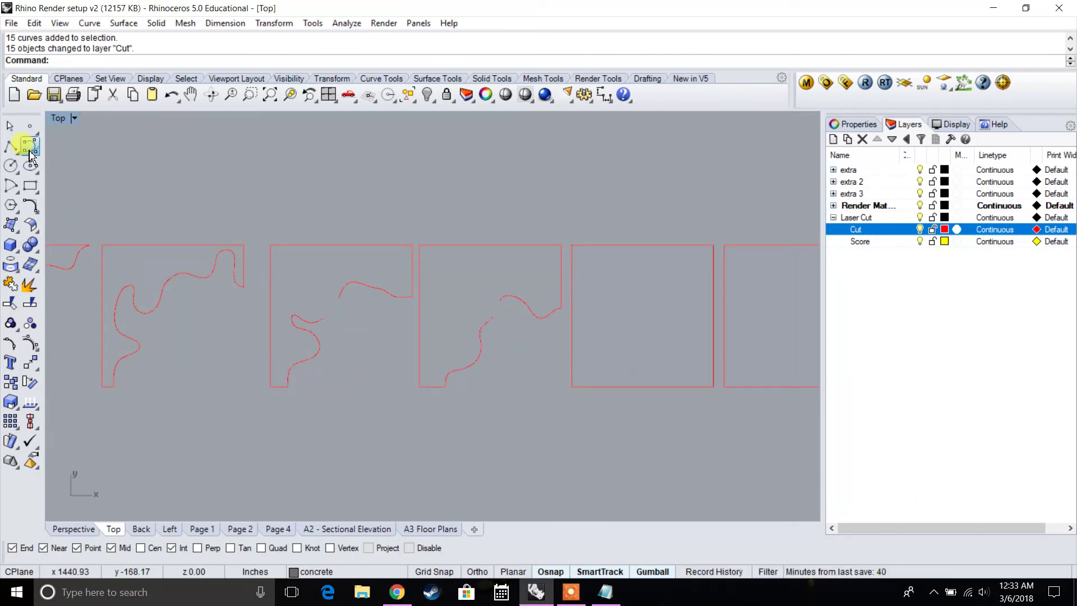
pyautogui.doubleClick(856, 229)
pyautogui.scroll(10, 521, 298)
pyautogui.click(429, 306)
pyautogui.scroll(8, 411, 331)
pyautogui.click(422, 332)
pyautogui.click(401, 376)
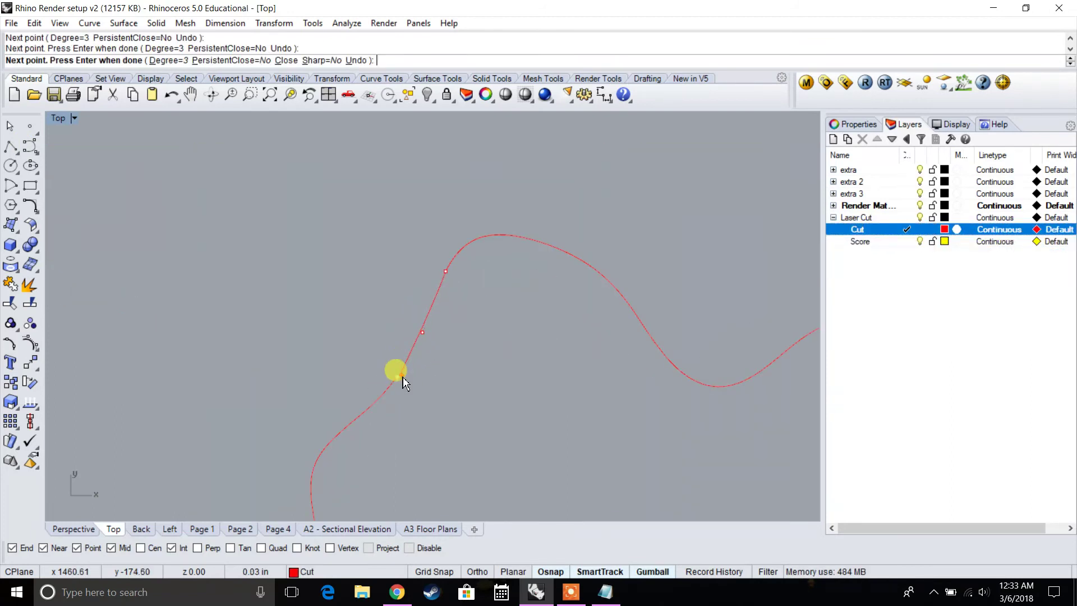
pyautogui.rightClick(403, 377)
# Bridge the gap in the neighbouring layer's contour with a curve that follows the bend between its open ends.
pyautogui.scroll(-14, 443, 306)
pyautogui.scroll(9, 331, 289)
pyautogui.rightClick(335, 294)
pyautogui.click(327, 329)
pyautogui.scroll(6, 328, 324)
pyautogui.click(357, 315)
pyautogui.click(380, 294)
pyautogui.click(391, 271)
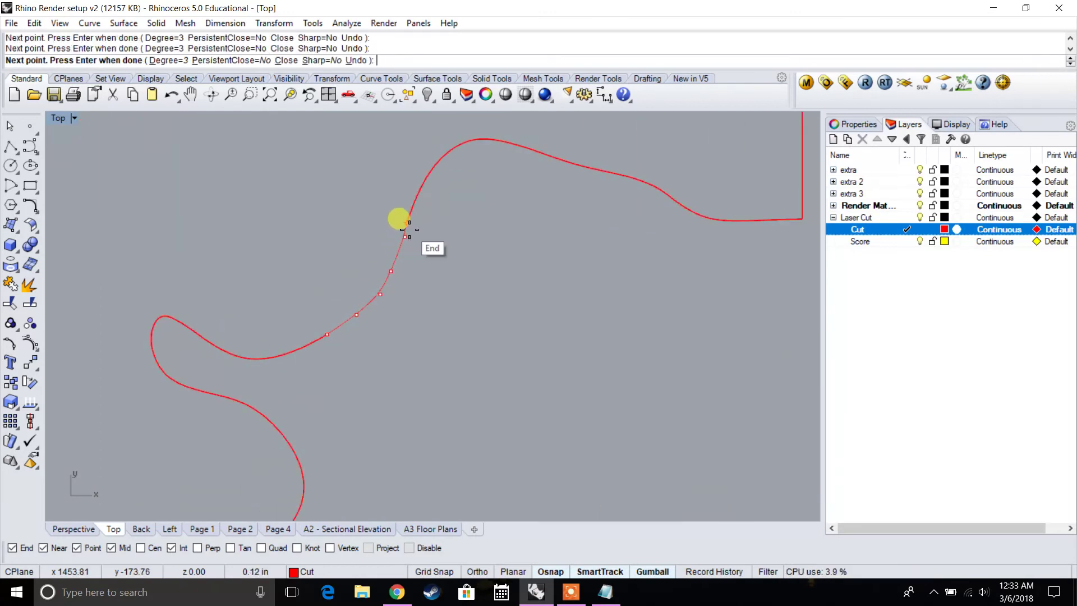
pyautogui.click(409, 223)
pyautogui.press('Return')
# Join the bridging curves with their contour outlines so that both layers become closed curves.
pyautogui.scroll(-8, 411, 233)
pyautogui.moveTo(443, 288); pyautogui.dragTo(371, 225)
pyautogui.moveTo(641, 313); pyautogui.dragTo(318, 371, button='right')
pyautogui.press('Return')
pyautogui.click(593, 324)
pyautogui.moveTo(456, 389); pyautogui.dragTo(308, 230)
pyautogui.press('Return')
# Examine the outlines along the row of cut layers.
pyautogui.scroll(-6, 403, 275)
pyautogui.scroll(4, 253, 289)
pyautogui.scroll(-3, 316, 301)
pyautogui.scroll(2, 436, 316)
pyautogui.moveTo(409, 297); pyautogui.dragTo(250, 297, button='right')
pyautogui.scroll(4, 249, 293)
pyautogui.scroll(-8, 231, 315)
pyautogui.moveTo(633, 327); pyautogui.dragTo(579, 331, button='right')
pyautogui.moveTo(448, 303); pyautogui.dragTo(518, 313, button='right')
pyautogui.scroll(3, 359, 325)
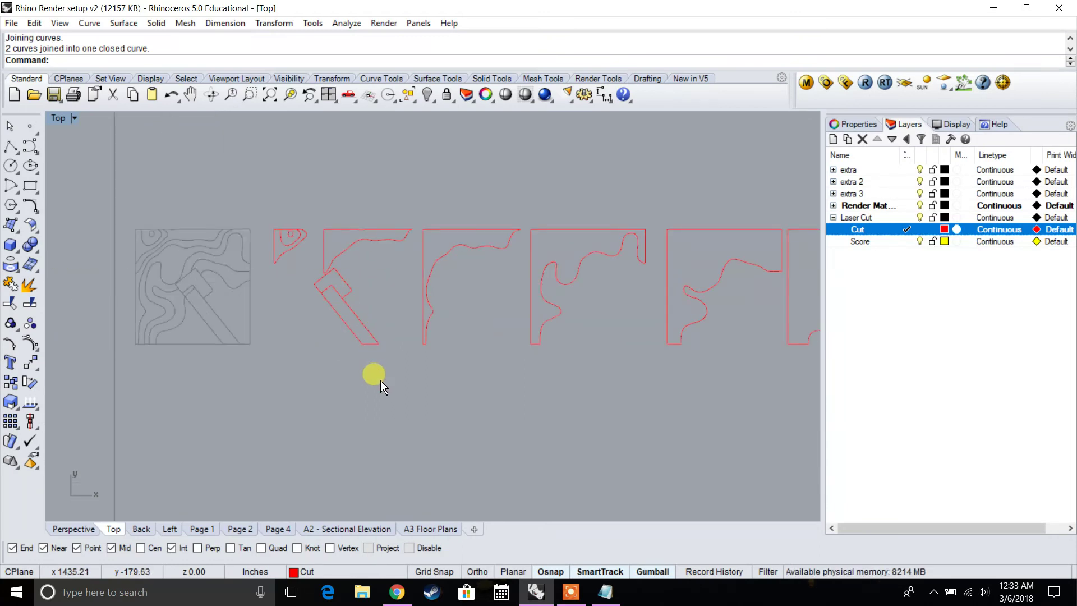
# Copy the L-shaped building outline from the full contour plan, aligned by corner, onto the last two contour layers and the first two plain squares.
pyautogui.click(351, 296)
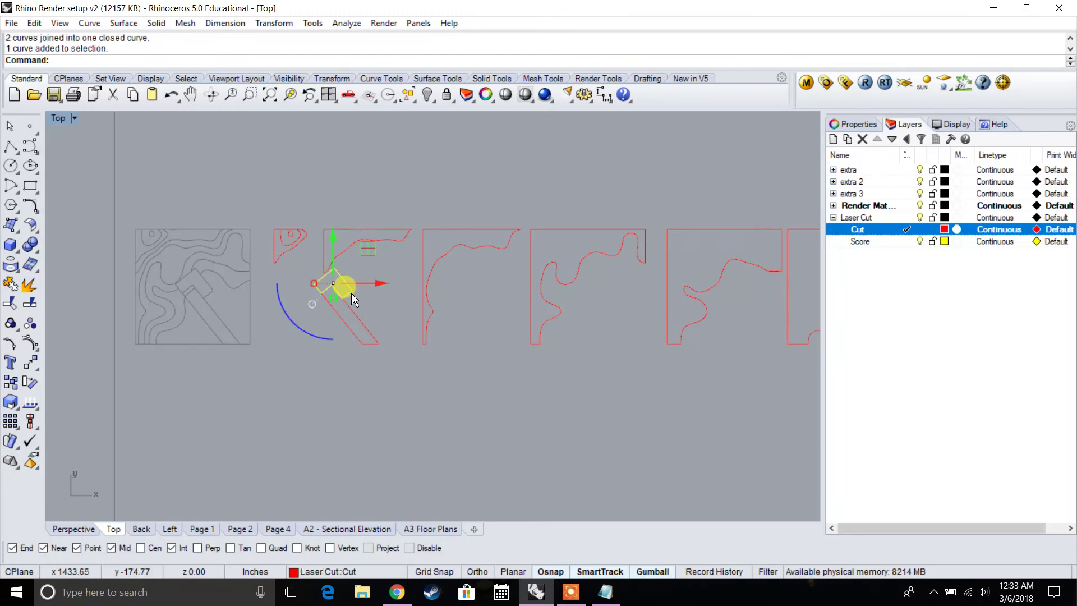
pyautogui.click(209, 294)
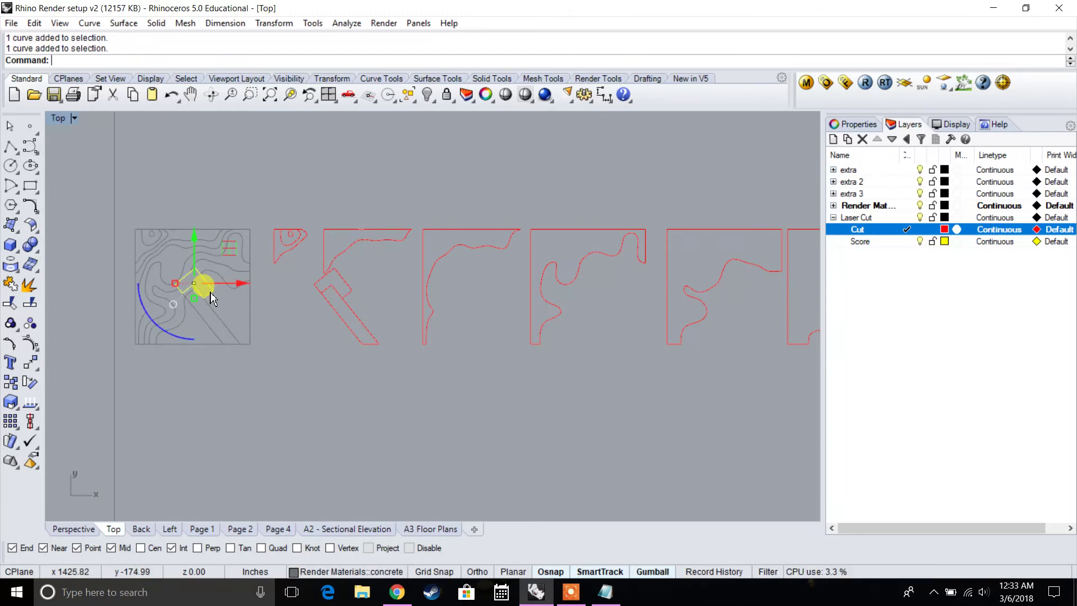
pyautogui.write('copy')
pyautogui.press('Return')
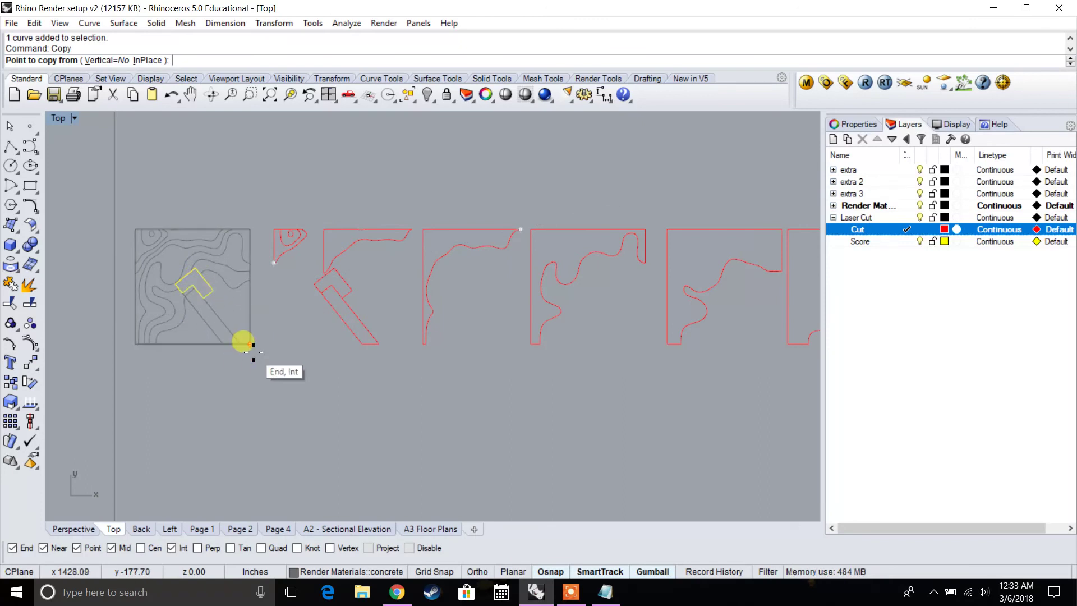
pyautogui.click(250, 229)
pyautogui.scroll(-4, 312, 217)
pyautogui.scroll(5, 474, 234)
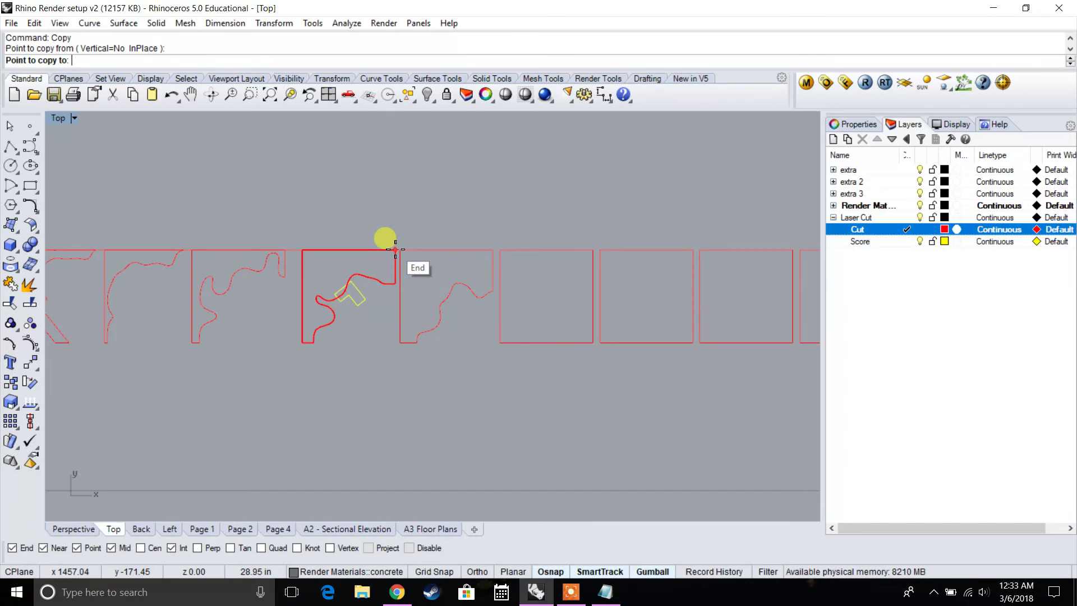
pyautogui.click(396, 250)
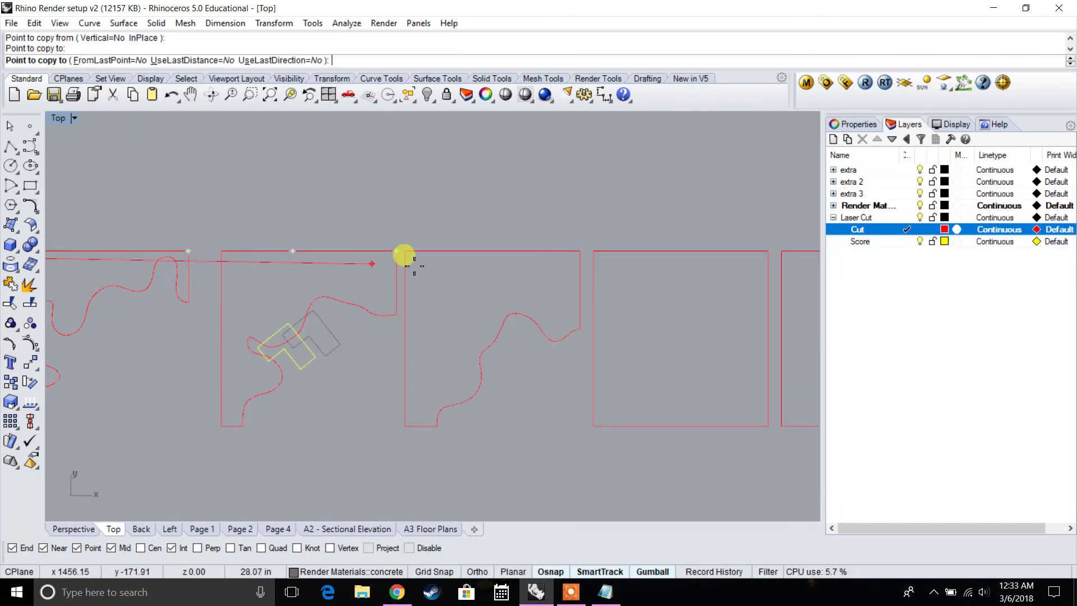
pyautogui.click(581, 251)
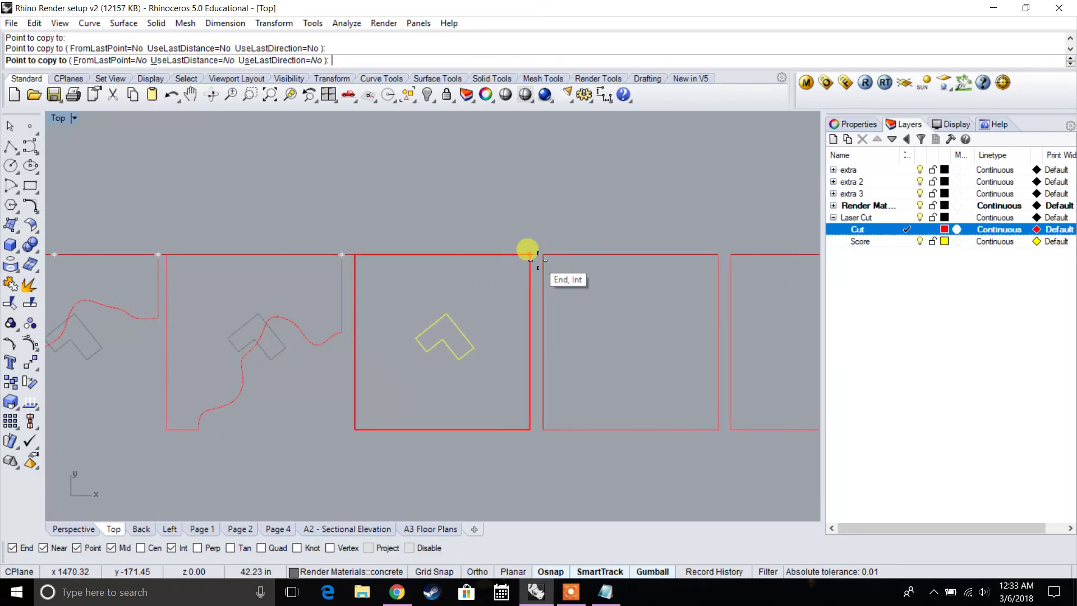
pyautogui.click(529, 254)
pyautogui.click(717, 256)
pyautogui.scroll(-8, 718, 255)
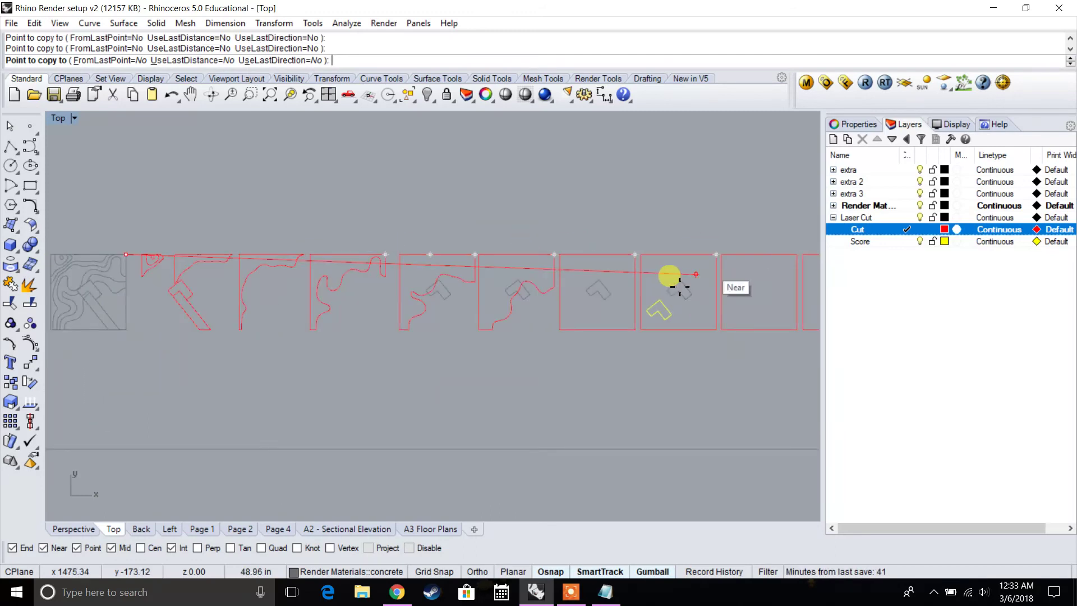
pyautogui.press('Escape')
pyautogui.press('Escape')
# Examine the row of layers and the placement of the building outlines.
pyautogui.scroll(4, 402, 289)
pyautogui.moveTo(402, 289); pyautogui.dragTo(337, 298, button='right')
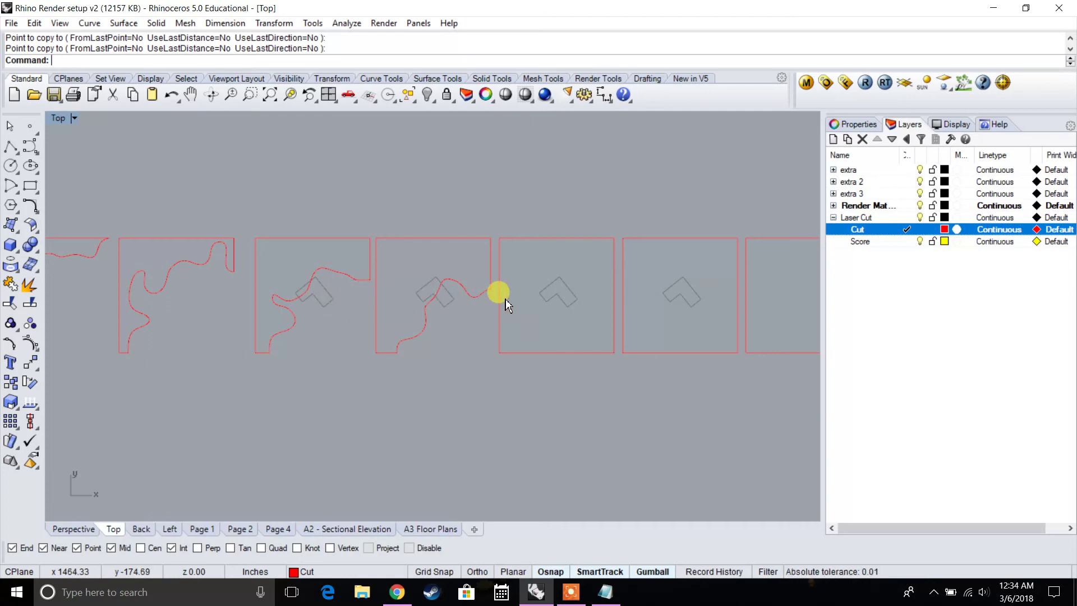
pyautogui.scroll(-8, 397, 290)
pyautogui.moveTo(395, 289); pyautogui.dragTo(374, 317, button='right')
pyautogui.scroll(6, 465, 299)
pyautogui.scroll(-3, 359, 317)
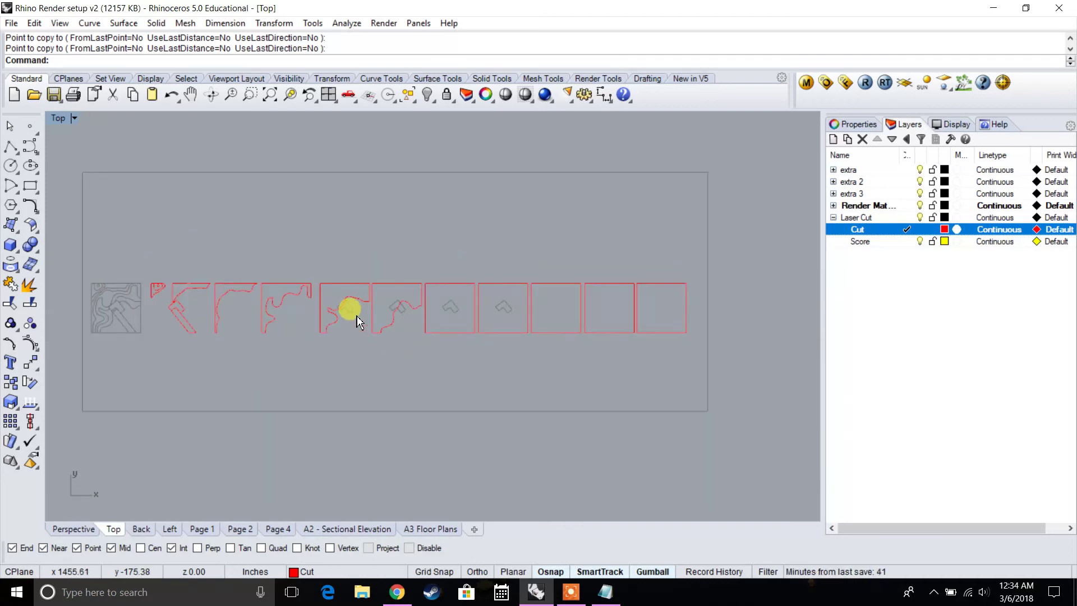
pyautogui.scroll(5, 179, 317)
pyautogui.click(188, 323)
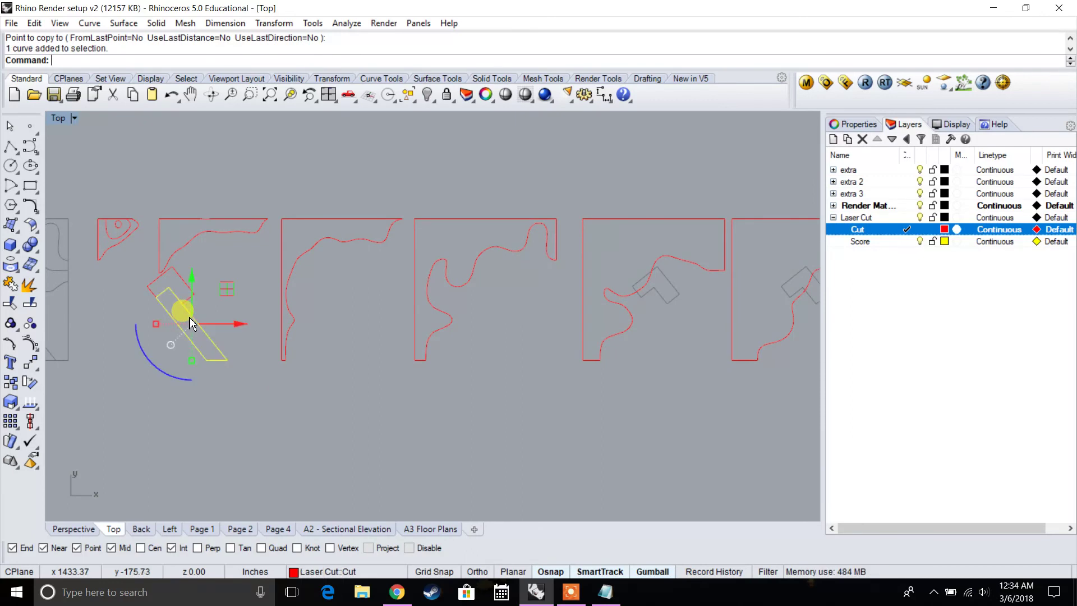
pyautogui.press('Escape')
# Copy the long slanted building outline from the full contour plan, aligned by corner, onto the last contour layer and the first plain square.
pyautogui.moveTo(192, 322); pyautogui.dragTo(459, 335, button='right')
pyautogui.click(280, 347)
pyautogui.write('Copy')
pyautogui.press('Return')
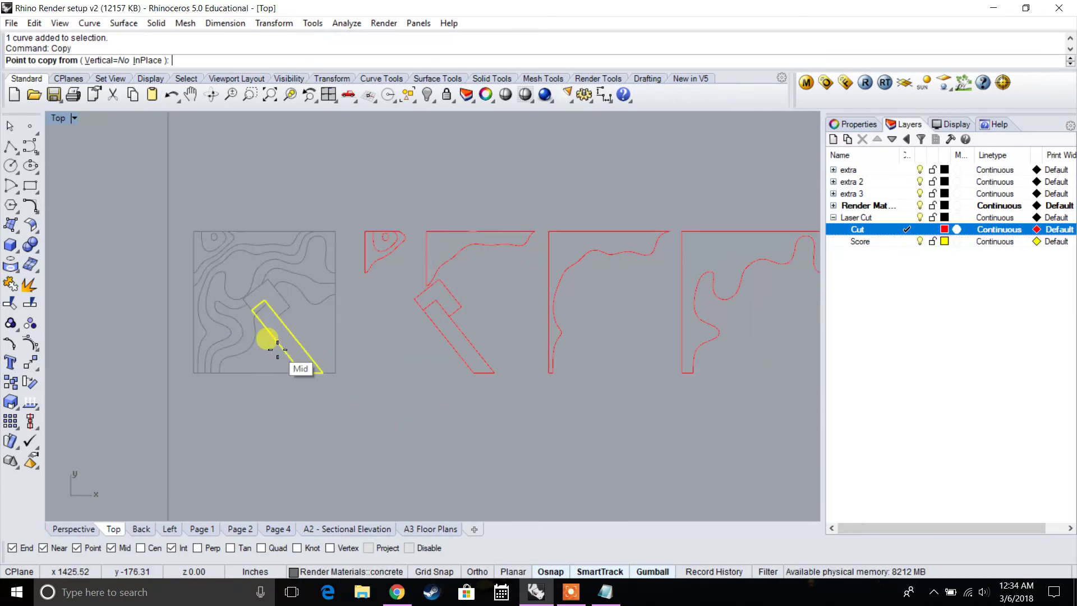
pyautogui.click(336, 232)
pyautogui.scroll(-4, 337, 232)
pyautogui.scroll(-4, 336, 232)
pyautogui.moveTo(440, 256); pyautogui.dragTo(222, 311, button='right')
pyautogui.scroll(6, 409, 303)
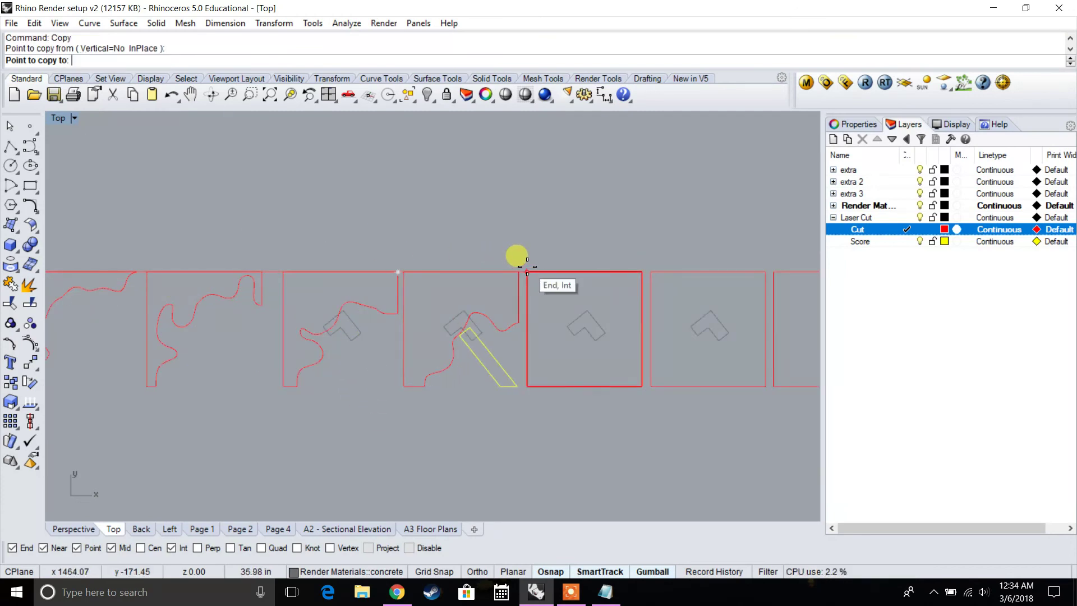
pyautogui.click(519, 270)
pyautogui.click(643, 272)
pyautogui.moveTo(642, 272); pyautogui.dragTo(456, 270, button='right')
pyautogui.press('Return')
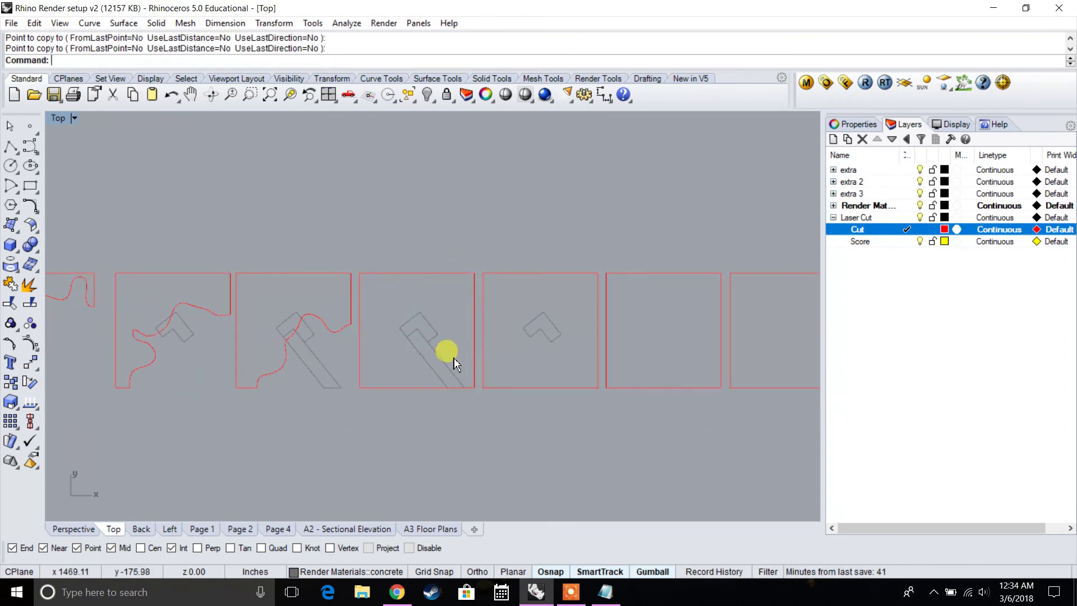
# Move both copied slanted building outlines to the Score layer.
pyautogui.click(443, 359)
pyautogui.press('Escape')
pyautogui.scroll(-4, 493, 411)
pyautogui.scroll(8, 388, 387)
pyautogui.click(383, 386)
pyautogui.keyDown('shift'); pyautogui.click(537, 382); pyautogui.keyUp('shift')
pyautogui.rightClick(860, 241)
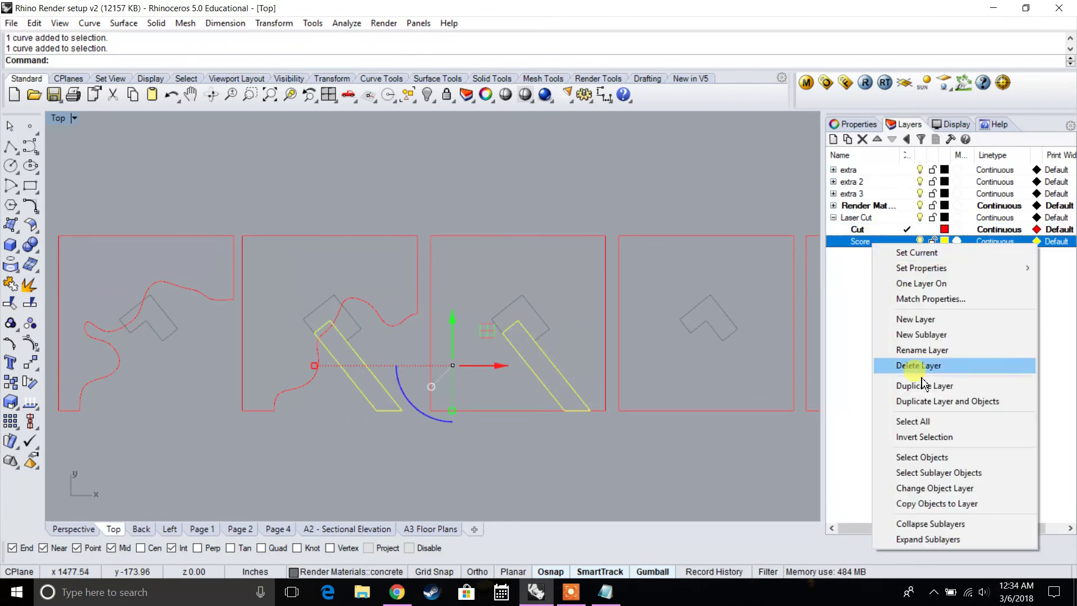
pyautogui.click(928, 488)
# Move the four copied L-shaped building outlines to the Cut layer.
pyautogui.scroll(-4, 473, 199)
pyautogui.scroll(3, 367, 303)
pyautogui.click(369, 315)
pyautogui.keyDown('shift'); pyautogui.click(494, 315); pyautogui.keyUp('shift')
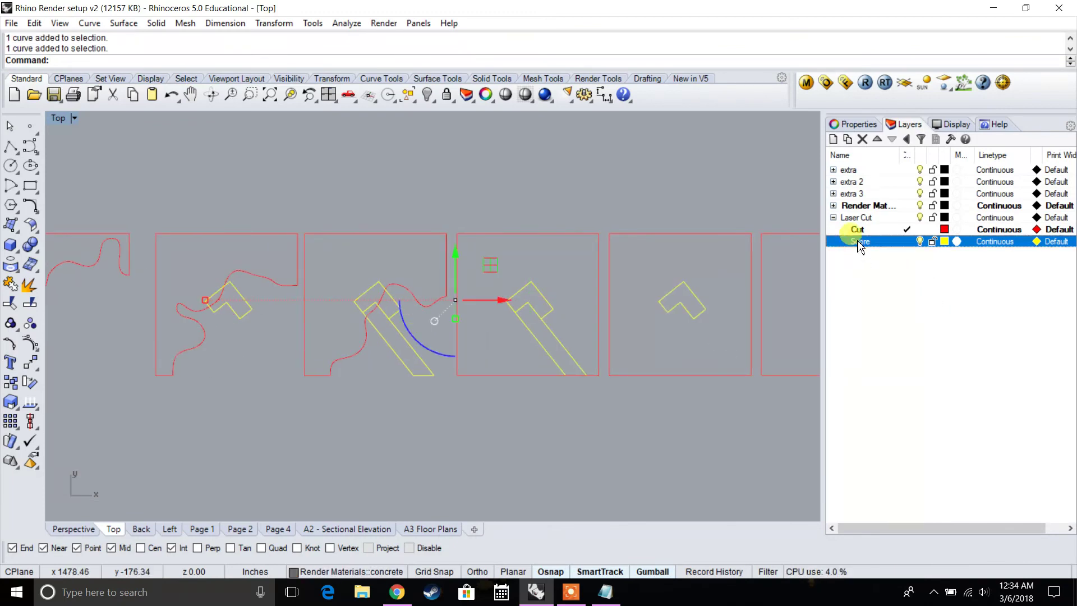
pyautogui.rightClick(857, 230)
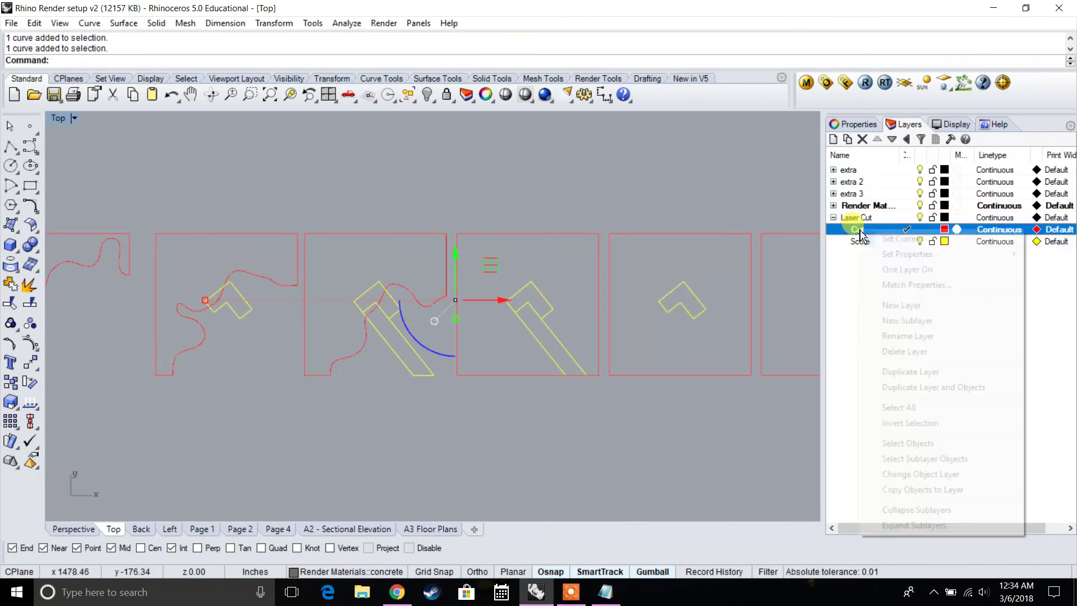
pyautogui.click(921, 474)
# Trim the contour and L-shaped outline against each other on the second-to-last contour layer, so the contour follows the building's edges.
pyautogui.scroll(3, 240, 313)
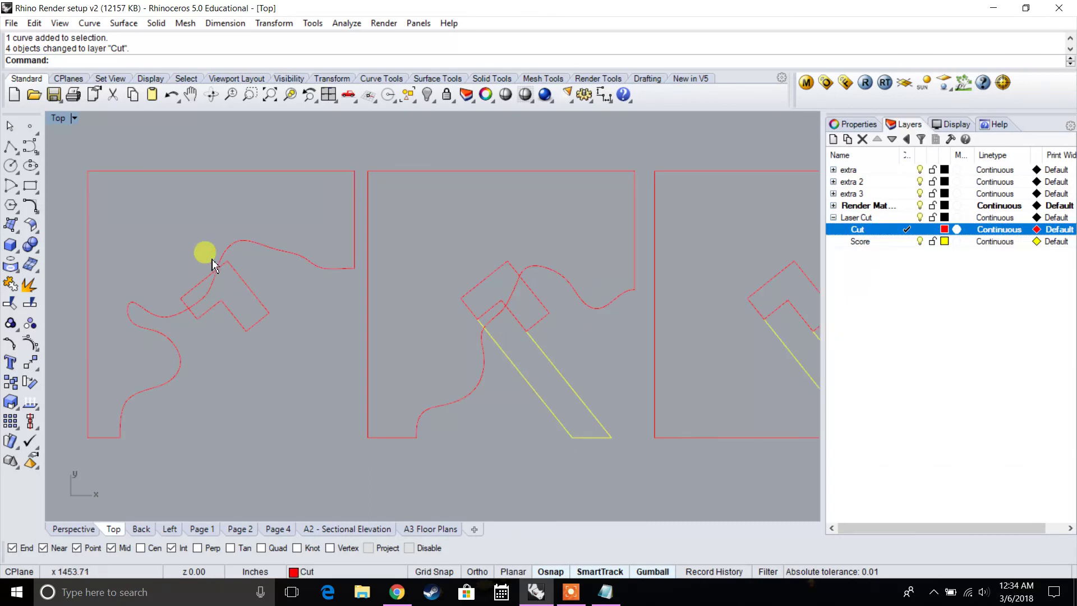
pyautogui.scroll(4, 223, 289)
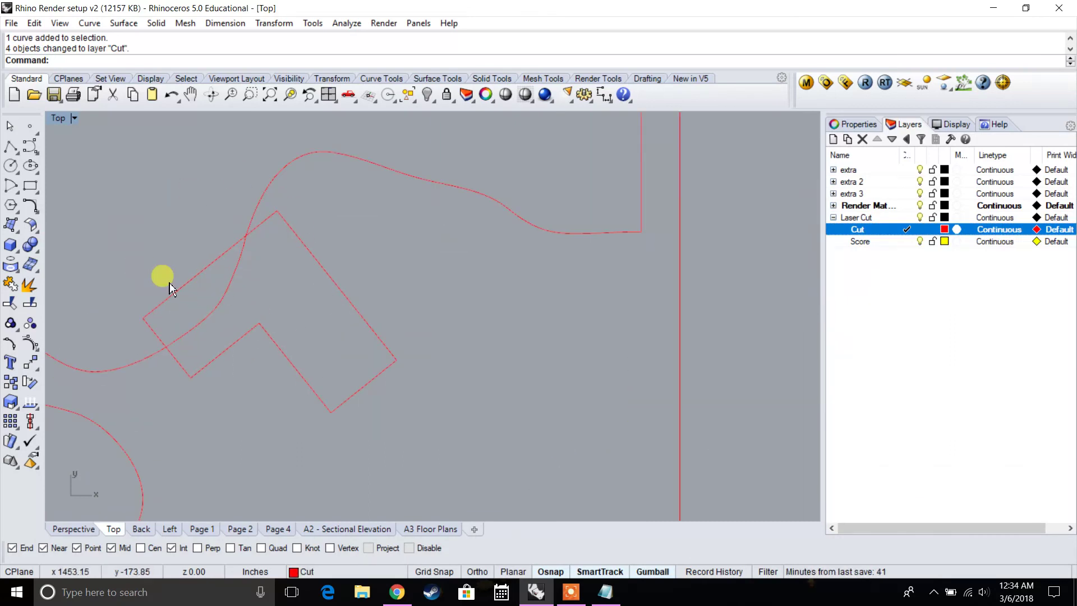
pyautogui.press('Return')
pyautogui.scroll(-4, 368, 362)
pyautogui.click(288, 299)
pyautogui.scroll(3, 257, 292)
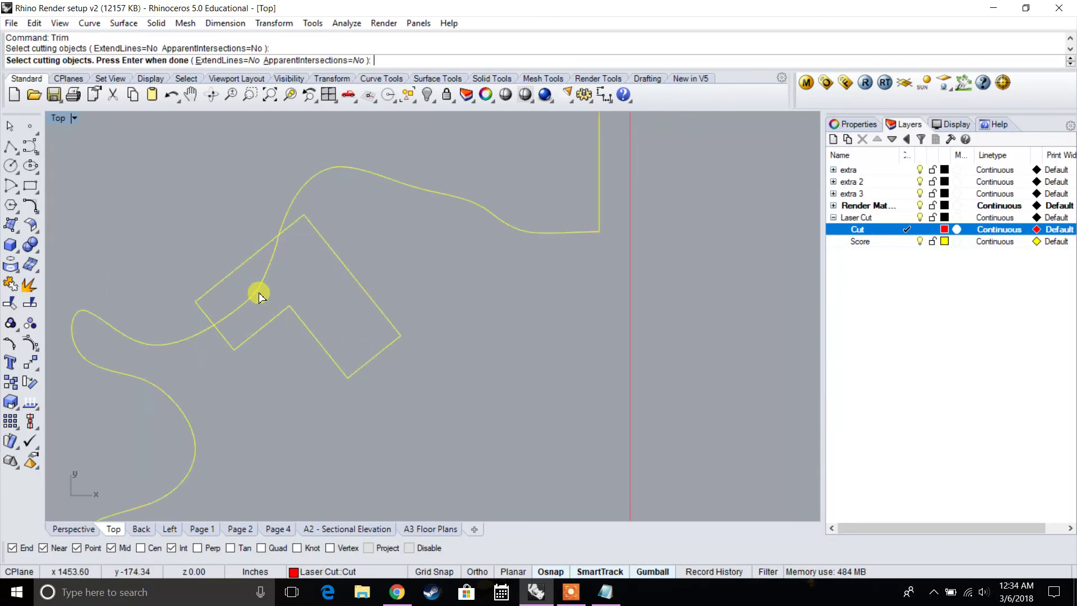
pyautogui.press('Return')
pyautogui.click(255, 286)
pyautogui.scroll(-3, 265, 326)
pyautogui.press('Return')
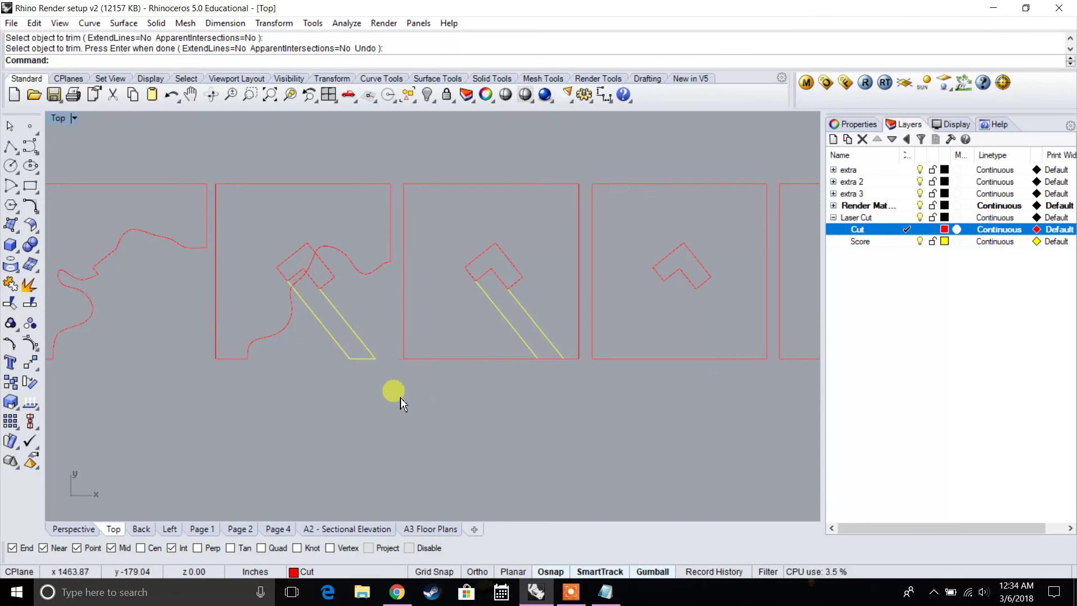
# Trim away the contour segment inside the L-shaped building outline on the last contour layer.
pyautogui.moveTo(243, 202); pyautogui.dragTo(245, 205)
pyautogui.scroll(4, 308, 250)
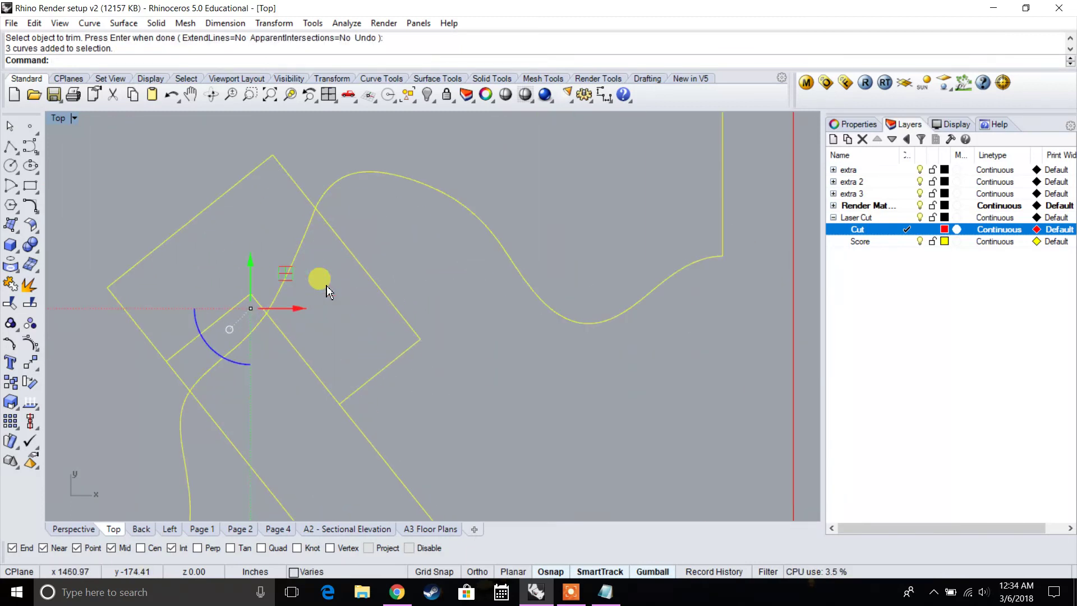
pyautogui.press('Return')
pyautogui.click(280, 245)
pyautogui.scroll(-2, 332, 336)
pyautogui.press('Return')
pyautogui.scroll(-5, 336, 320)
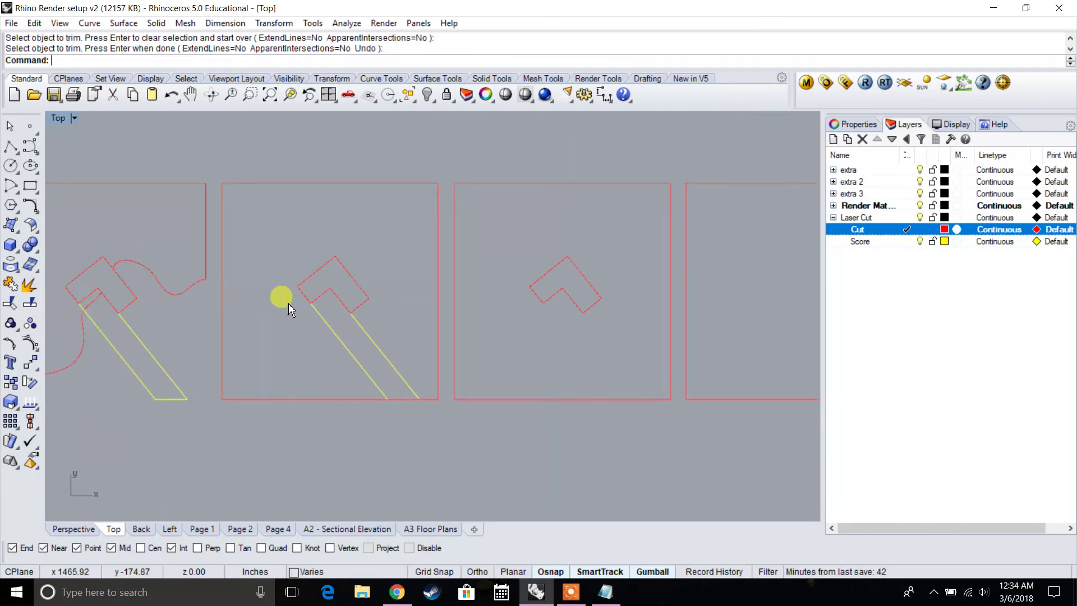
# Trim away the slanted building outline on the last contour layer.
pyautogui.scroll(3, 314, 269)
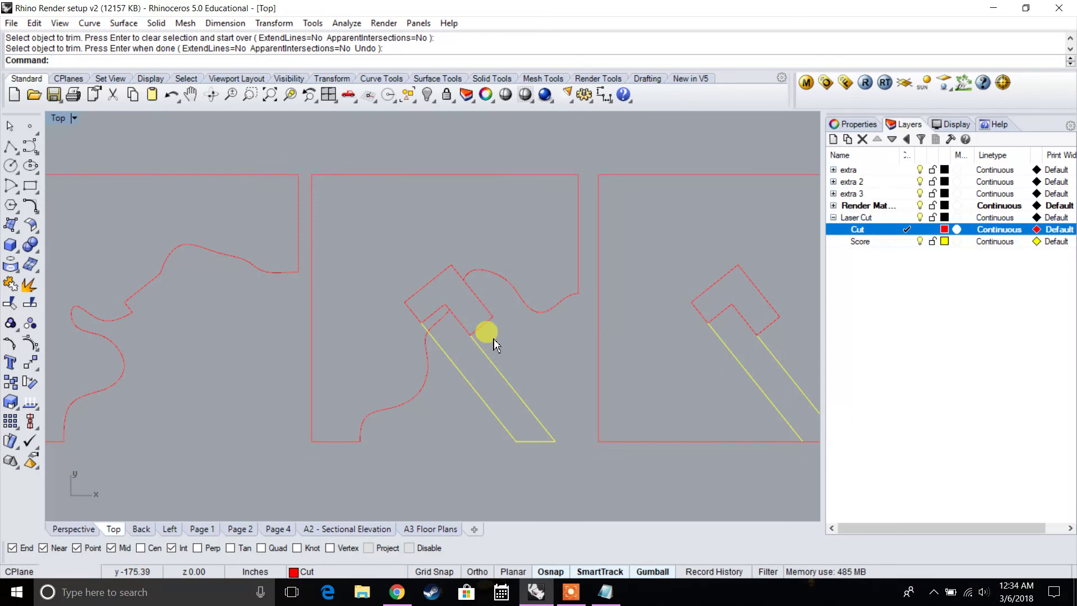
pyautogui.moveTo(313, 250); pyautogui.dragTo(314, 251)
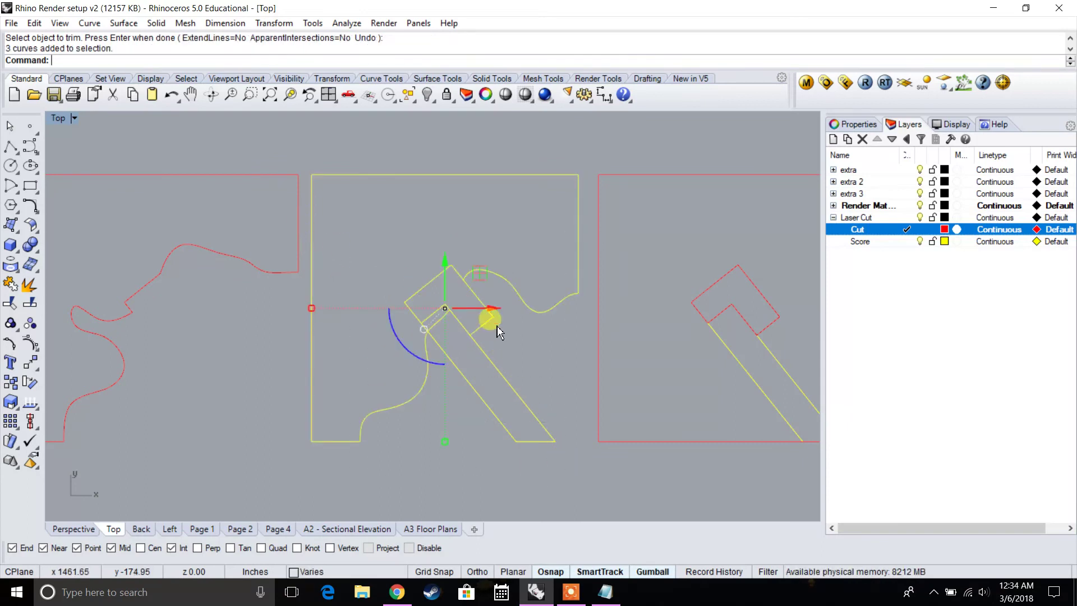
pyautogui.press('Return')
pyautogui.scroll(3, 499, 335)
pyautogui.click(521, 430)
pyautogui.press('Return')
pyautogui.press('Escape')
pyautogui.scroll(-5, 479, 259)
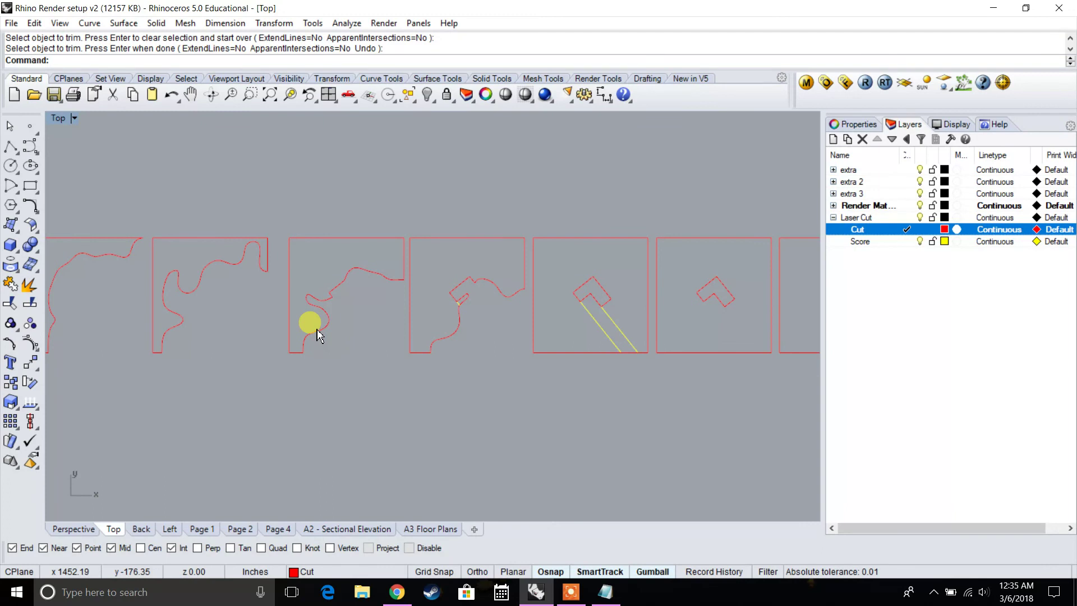
# Duplicate the whole row of cut and score curves and move the duplicate below the rectangular frame.
pyautogui.moveTo(275, 337); pyautogui.dragTo(492, 383, button='right')
pyautogui.scroll(-5, 191, 364)
pyautogui.moveTo(206, 286); pyautogui.dragTo(697, 366)
pyautogui.moveTo(697, 366); pyautogui.dragTo(596, 281, button='right')
pyautogui.hotkey('ctrl', 'c')
pyautogui.hotkey('ctrl', 'v')
pyautogui.moveTo(327, 180); pyautogui.dragTo(337, 354)
pyautogui.moveTo(337, 354); pyautogui.dragTo(463, 308, button='right')
pyautogui.click(613, 515)
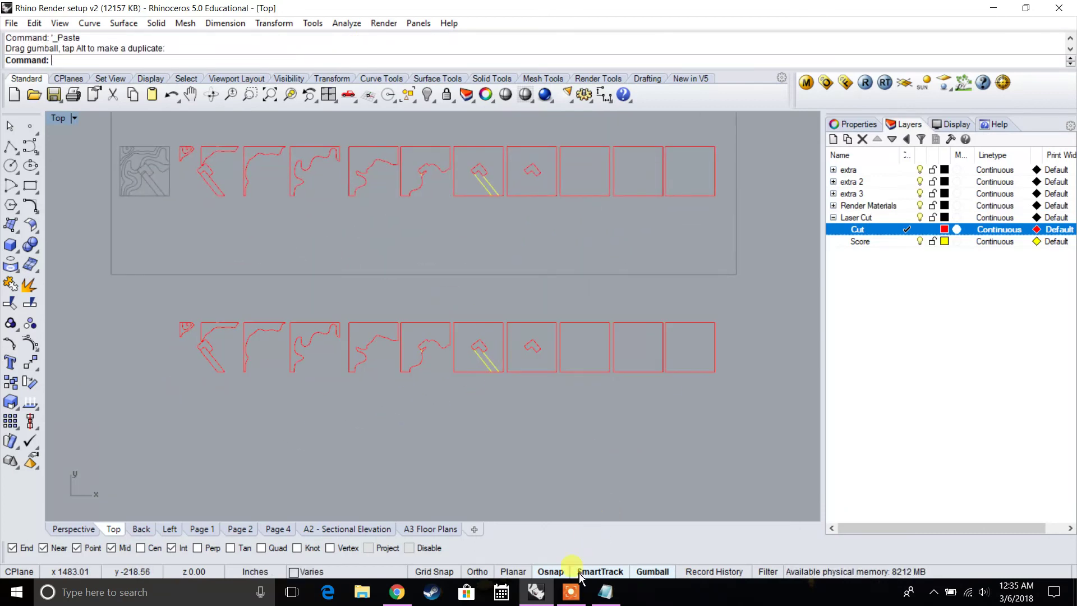
# Examine the duplicated row of cut and score curves.
pyautogui.click(572, 593)
pyautogui.click(582, 457)
pyautogui.moveTo(164, 310); pyautogui.dragTo(739, 379)
pyautogui.scroll(5, 478, 363)
pyautogui.moveTo(478, 363); pyautogui.dragTo(540, 310, button='right')
pyautogui.click(399, 390)
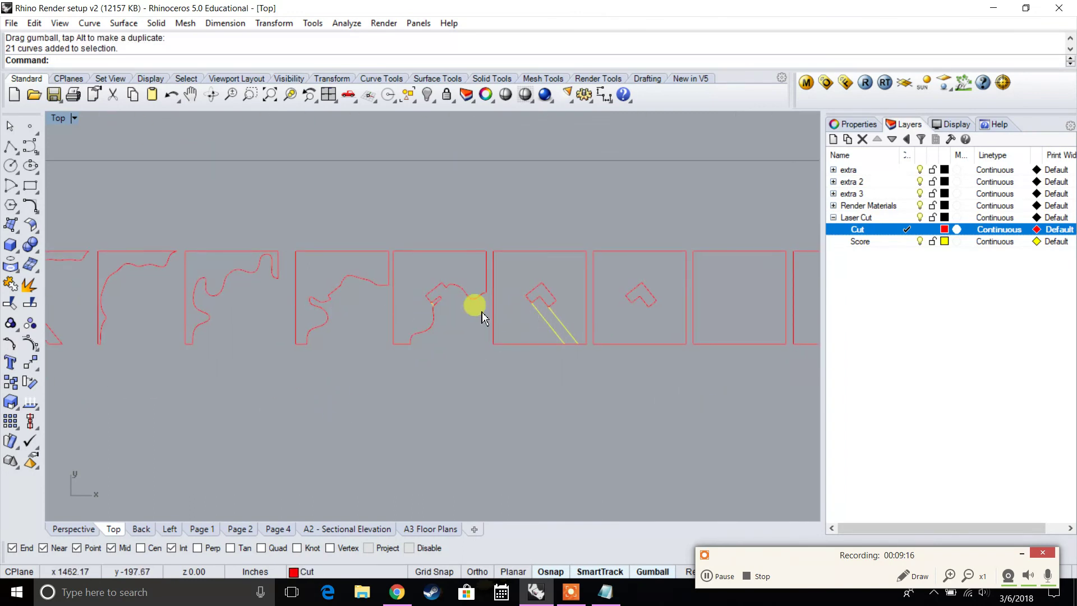
pyautogui.scroll(-2, 359, 318)
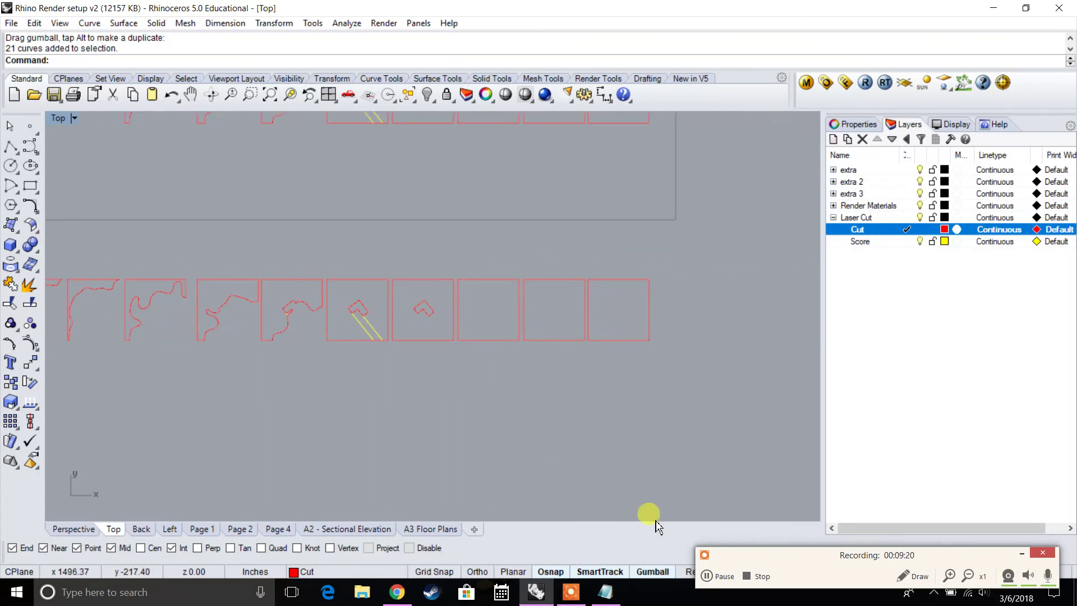